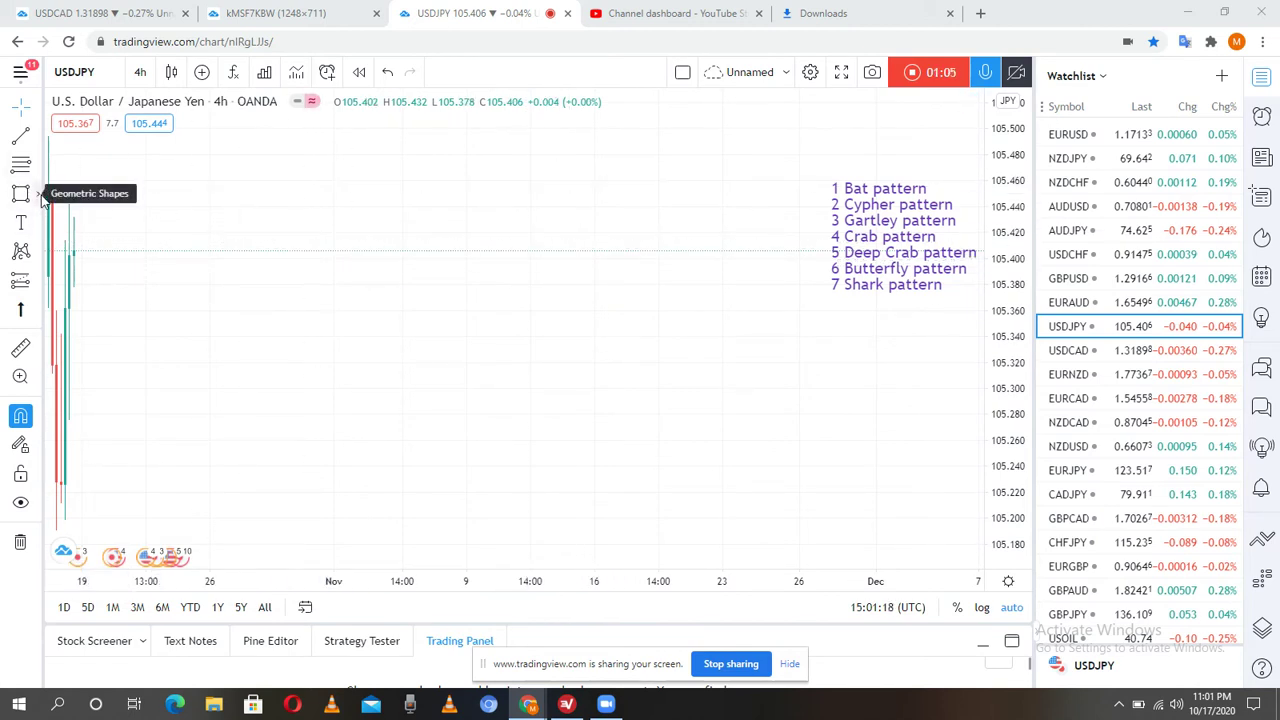
Step: Draw a five-point zigzag path from the low near 105.27 through the swing highs and lows
{"action": "left_click", "coordinate": [41, 195]}
{"action": "left_click", "coordinate": [88, 224]}
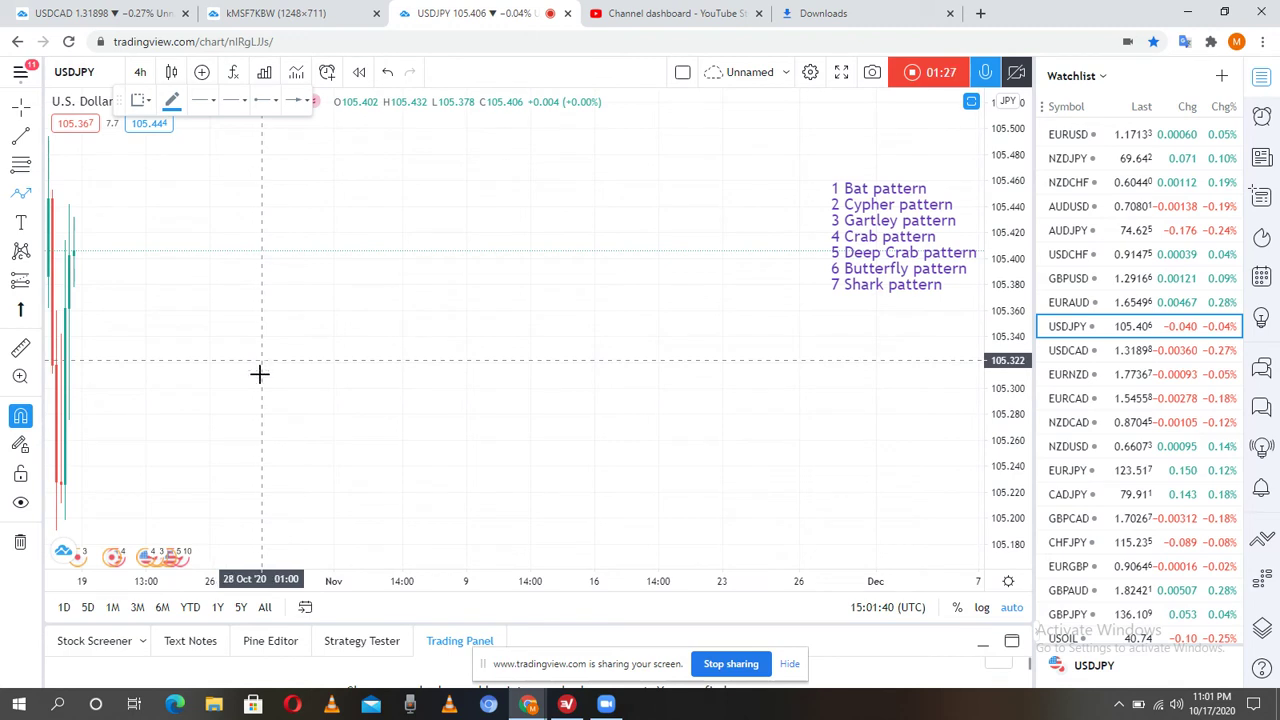
{"action": "left_click", "coordinate": [197, 428]}
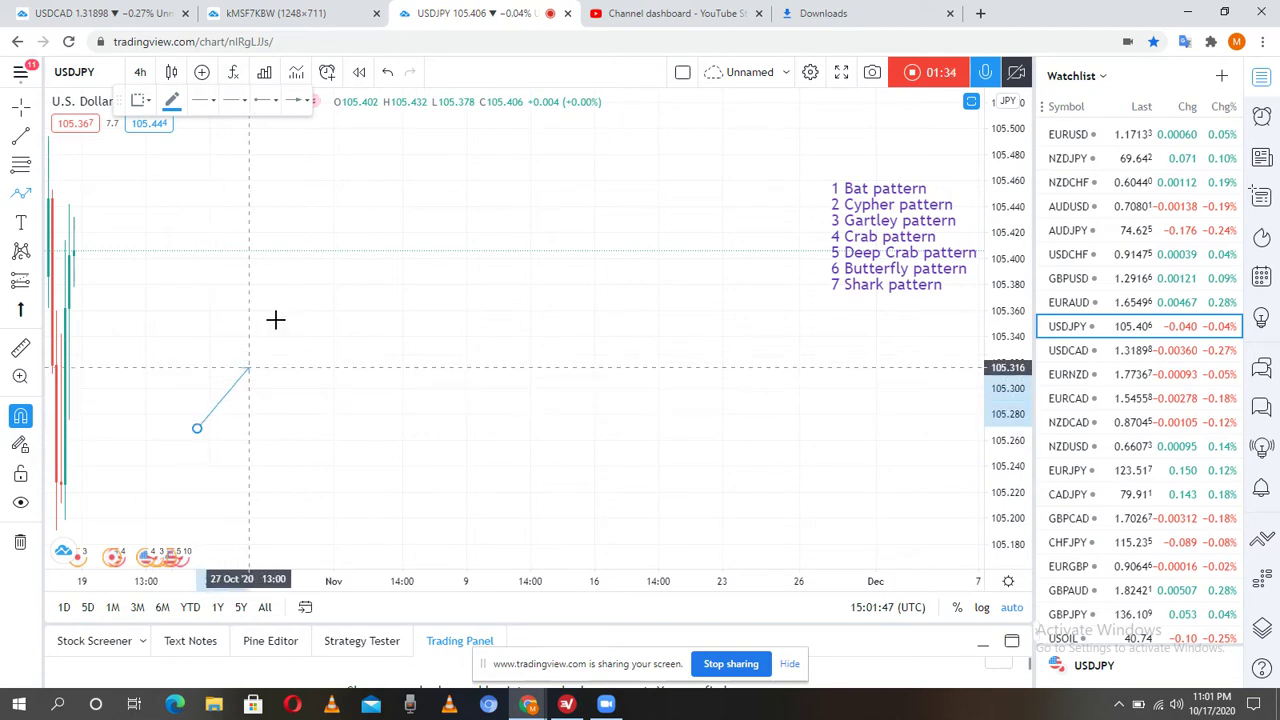
{"action": "left_click", "coordinate": [288, 221]}
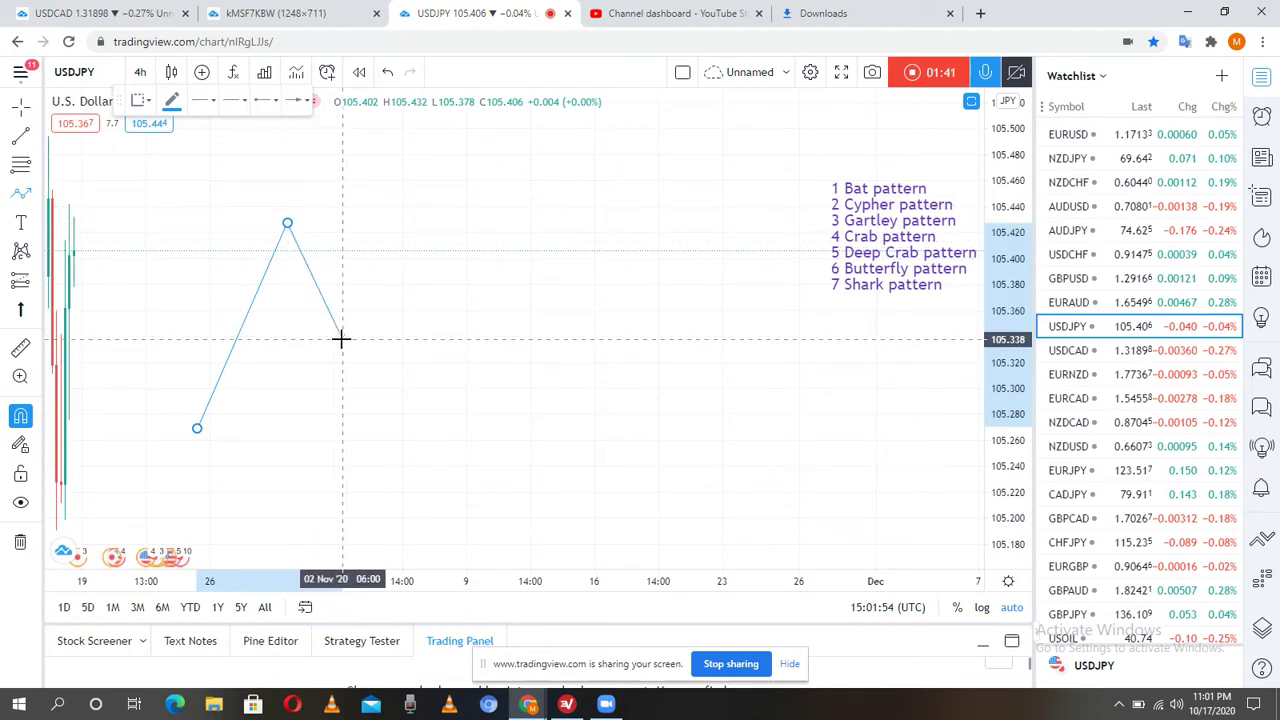
{"action": "left_click", "coordinate": [341, 339]}
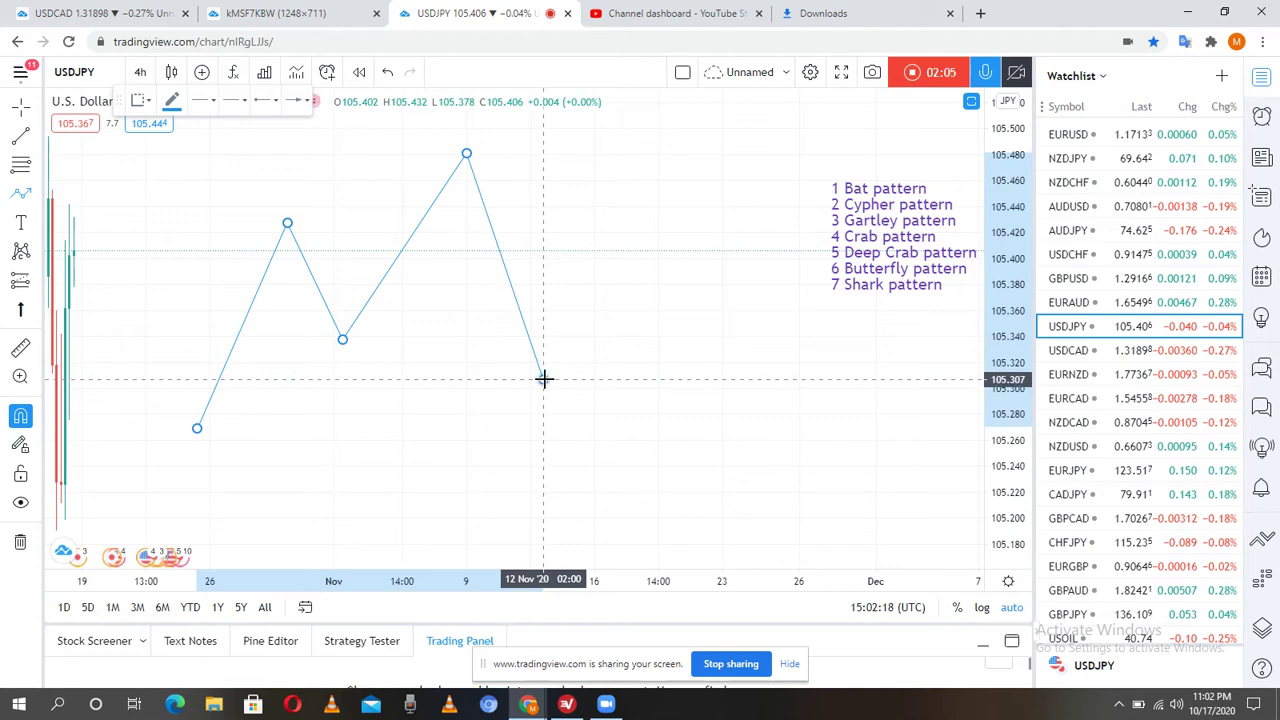
{"action": "left_click", "coordinate": [606, 304]}
{"action": "left_click_drag", "start_coordinate": [354, 446], "coordinate": [389, 451]}
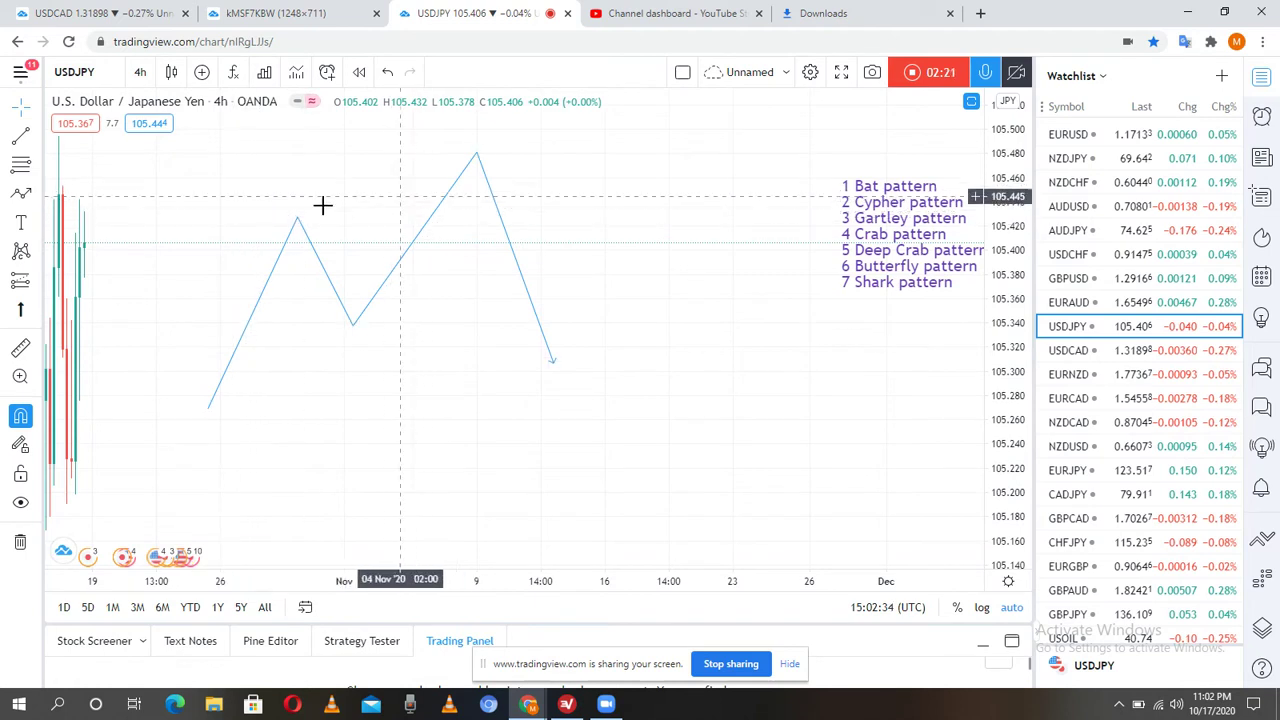
Step: Deselect the zigzag path and open the Patterns drawing tool list
{"action": "left_click", "coordinate": [486, 168]}
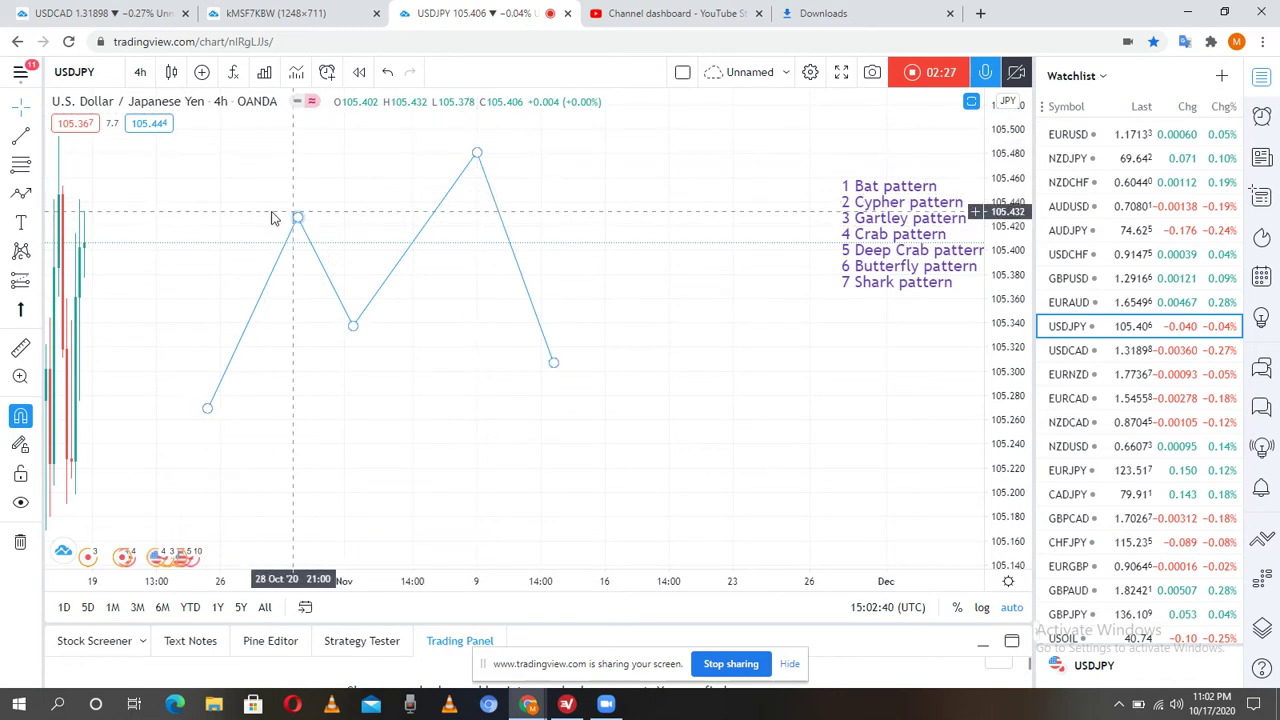
{"action": "left_click", "coordinate": [559, 362]}
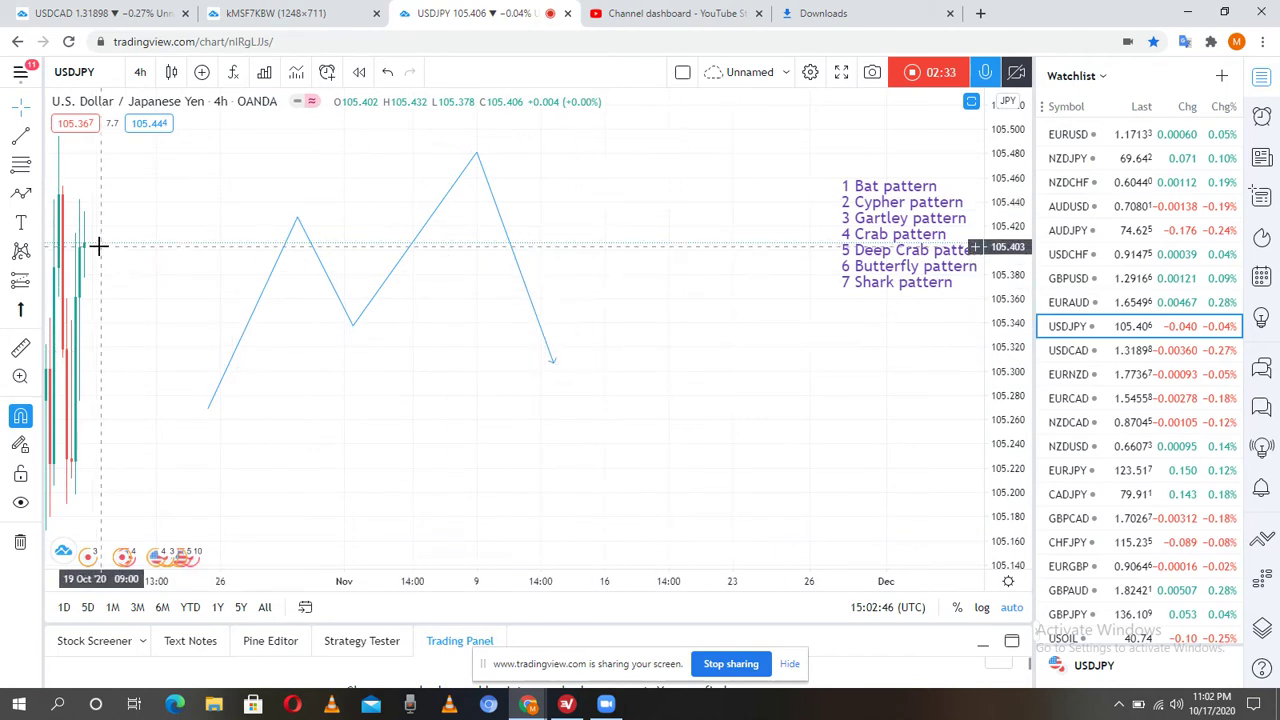
{"action": "left_click", "coordinate": [39, 256]}
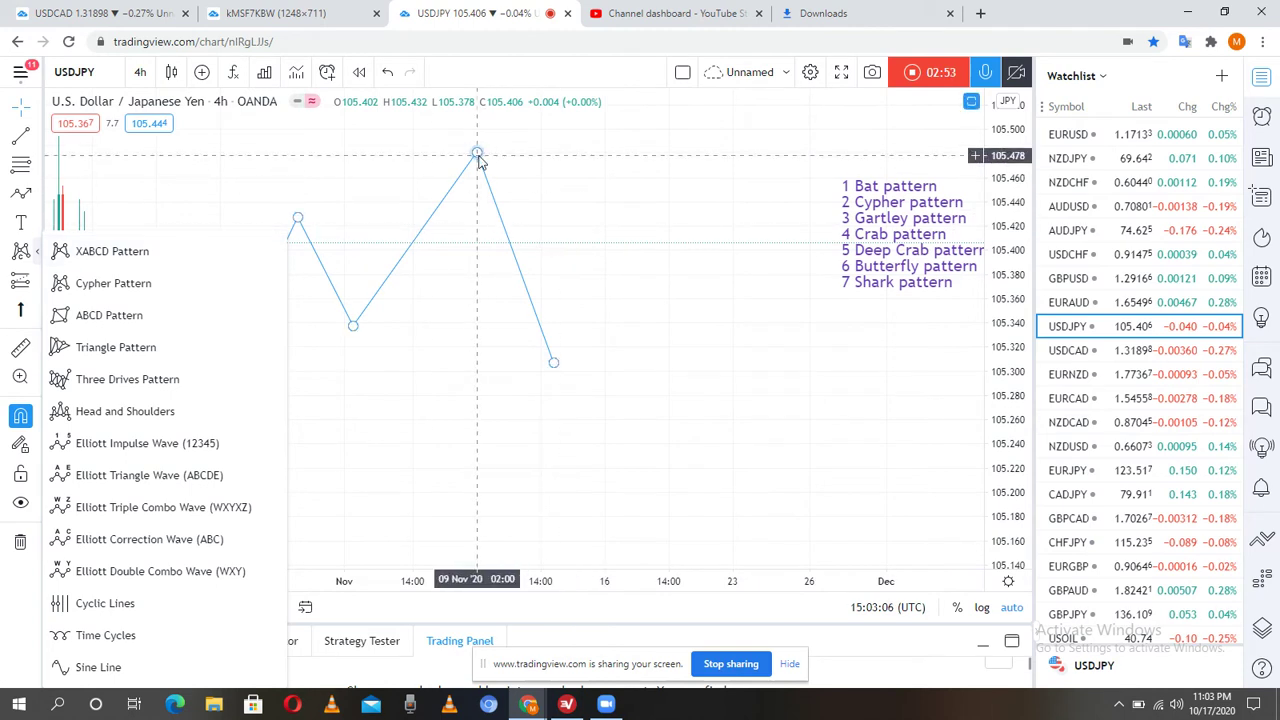
Step: Start an XABCD pattern with point X anchored on the path's first low
{"action": "left_click", "coordinate": [153, 289]}
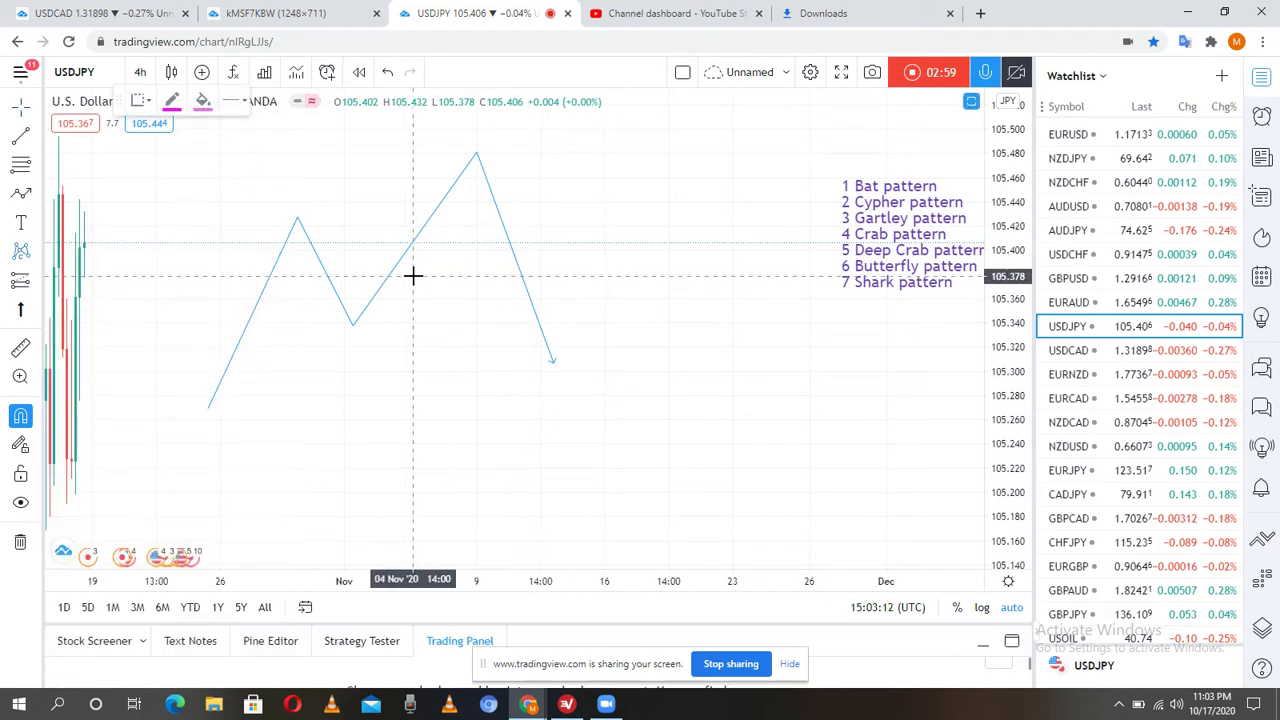
{"action": "left_click", "coordinate": [205, 408]}
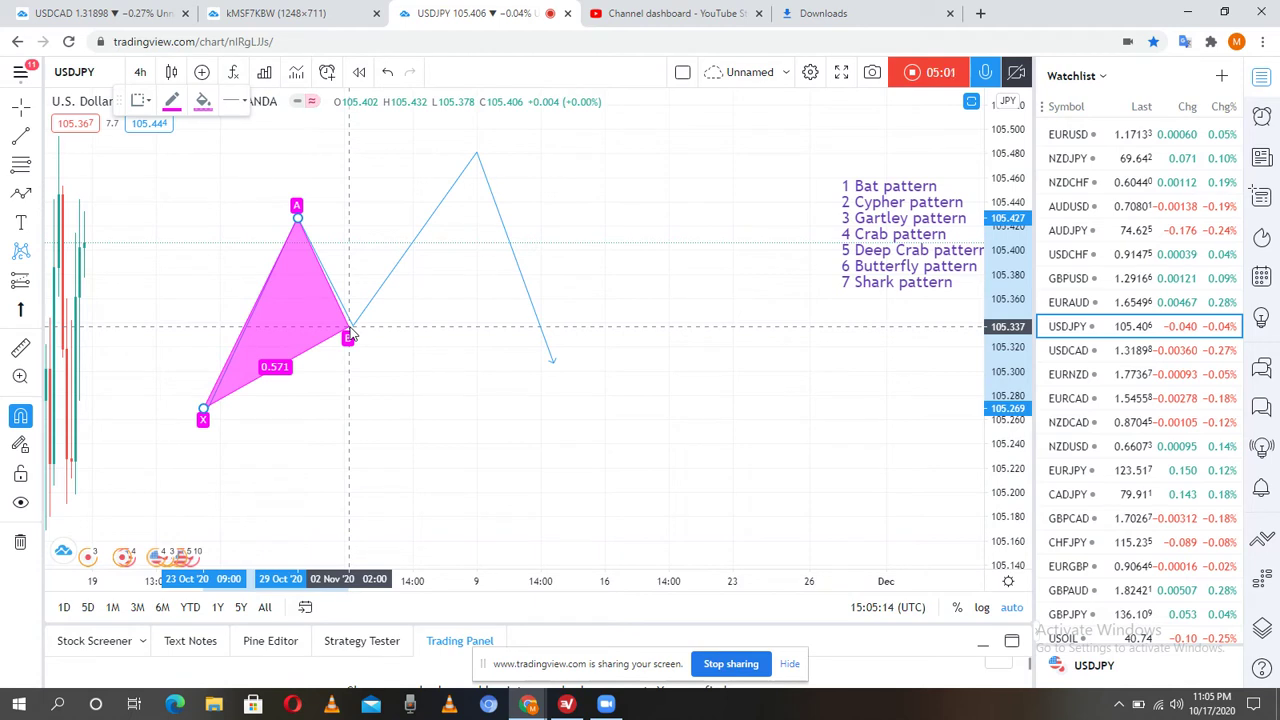
Step: Place B on the path's pullback low and C on its highest peak, with D heading toward the final low
{"action": "left_click", "coordinate": [349, 335]}
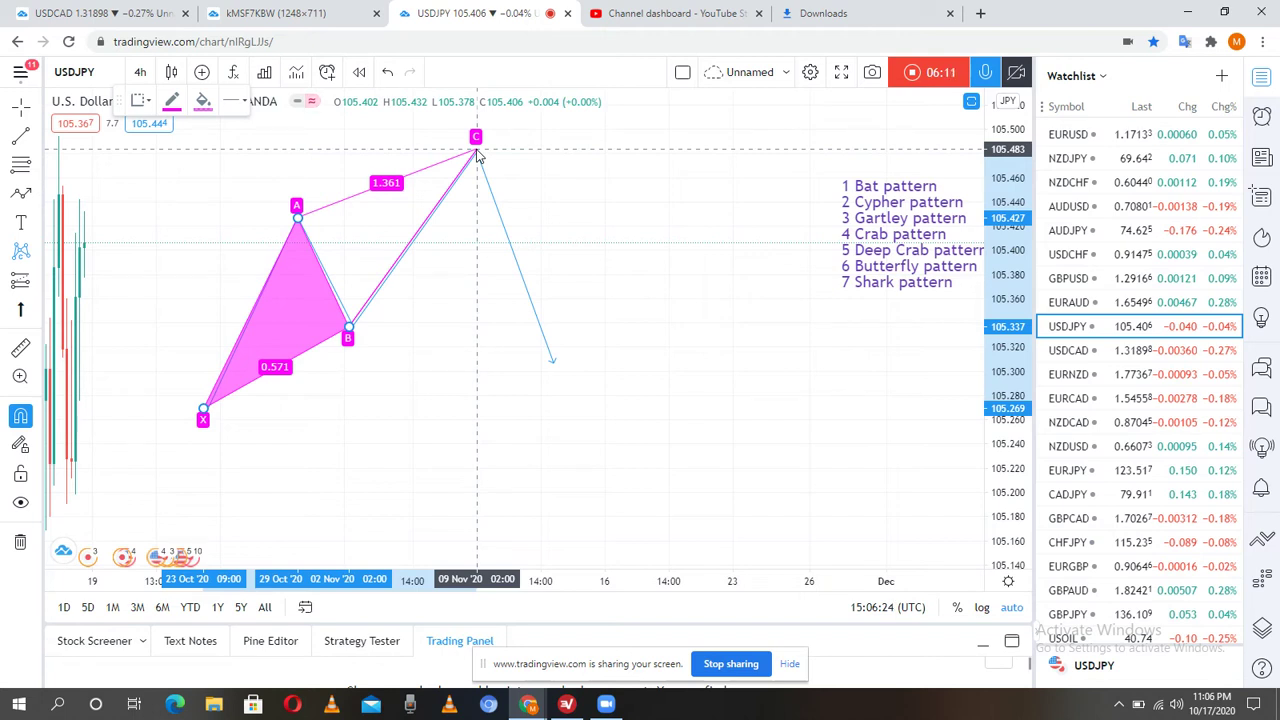
{"action": "left_click", "coordinate": [477, 152]}
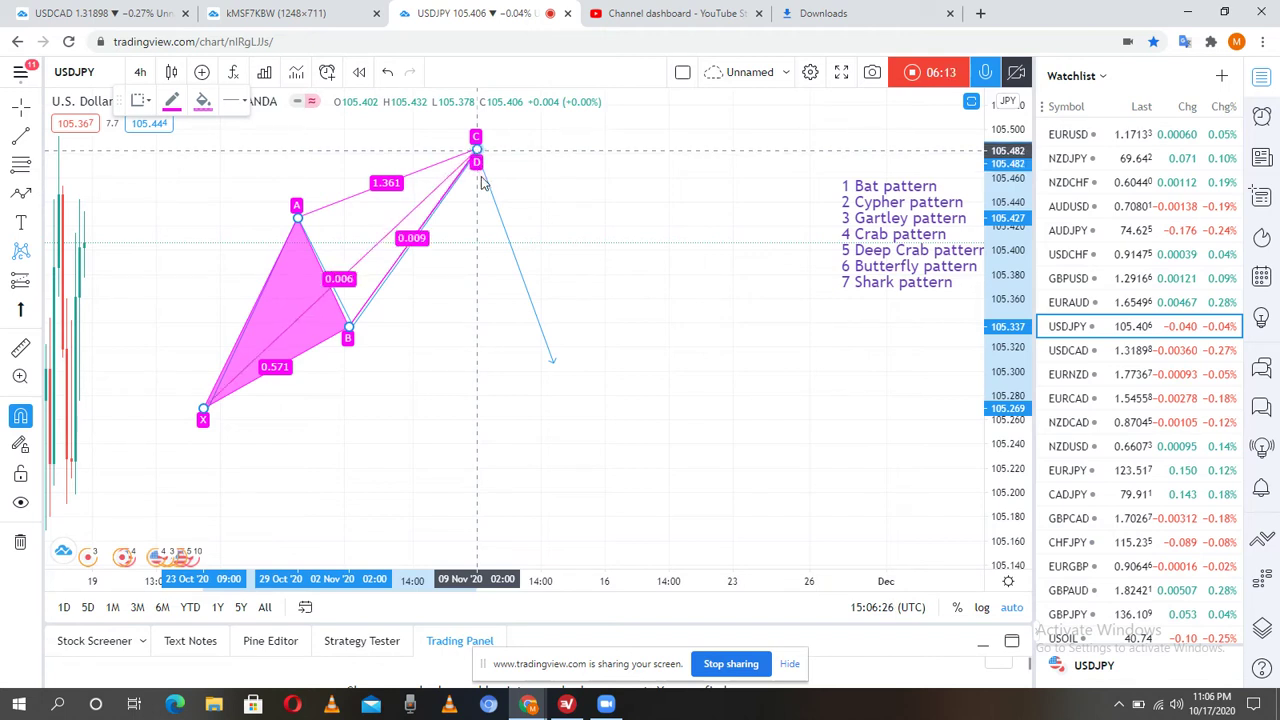
{"action": "left_click", "coordinate": [549, 353]}
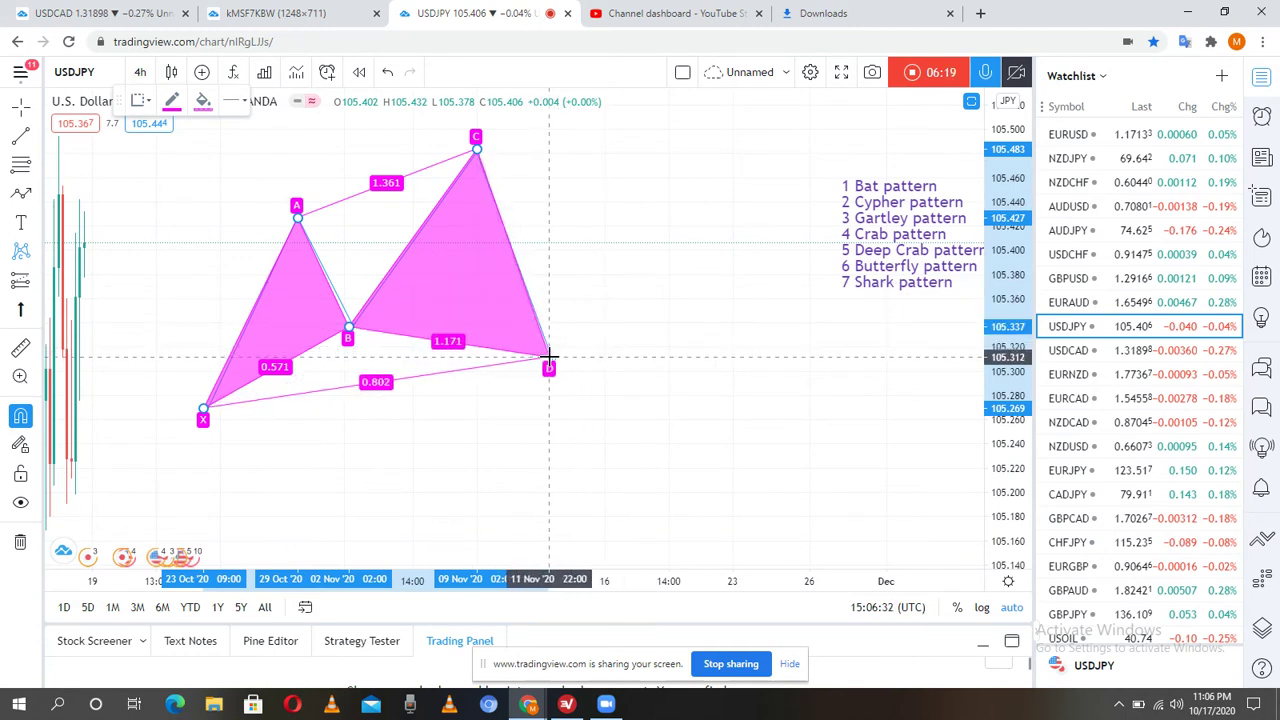
Step: Fix point D near the final low to complete the pattern, showing ratios 1.18 and 0.809
{"action": "left_click_drag", "start_coordinate": [549, 360], "coordinate": [584, 357]}
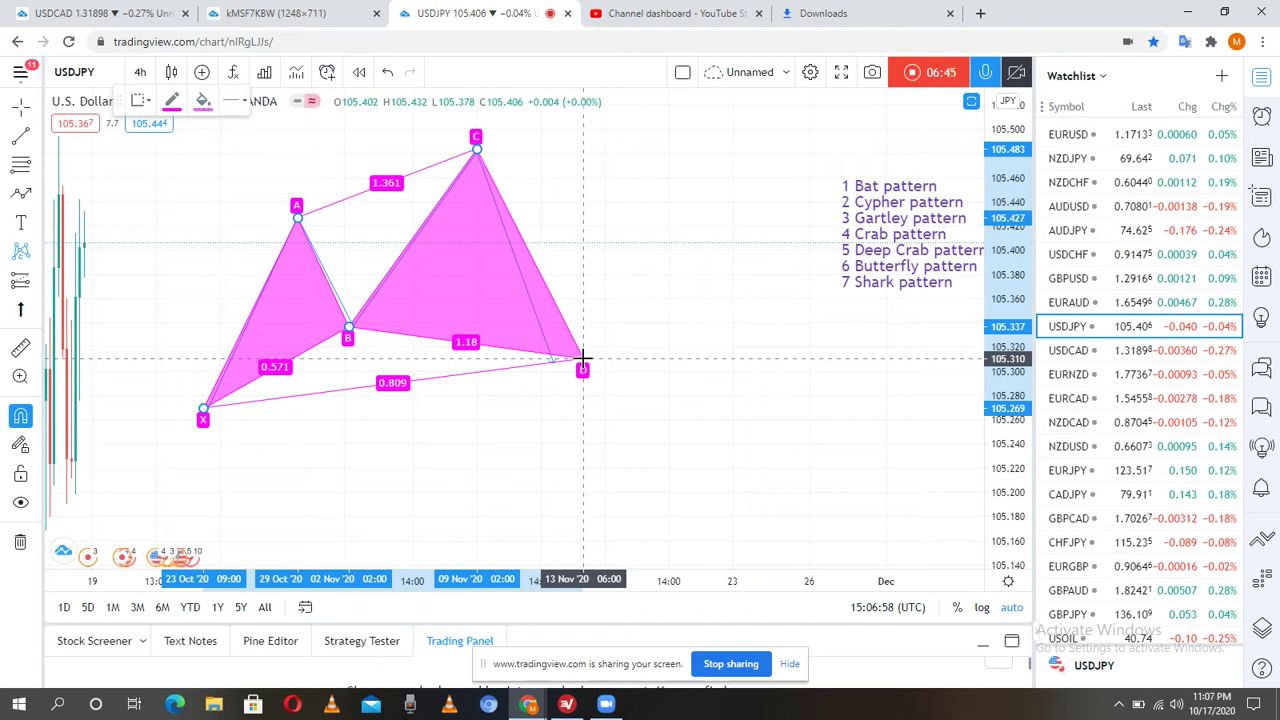
{"action": "left_click", "coordinate": [582, 357]}
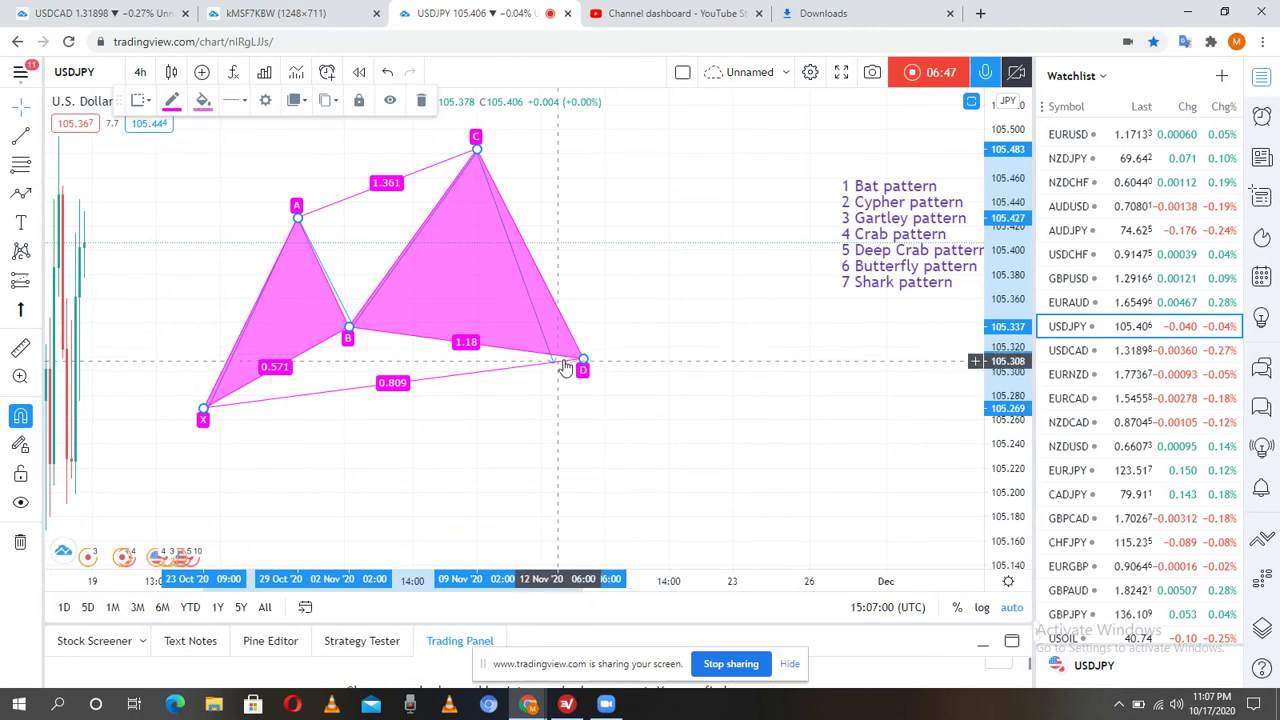
{"action": "left_click", "coordinate": [594, 350]}
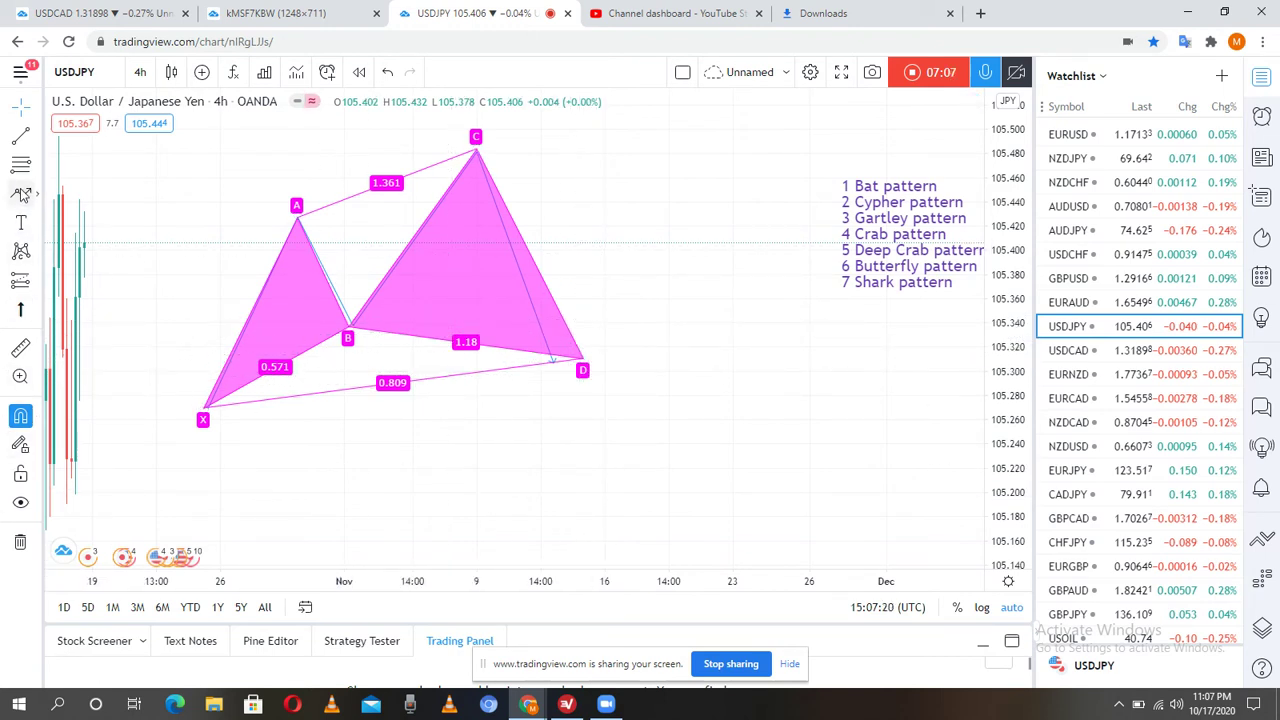
{"action": "left_click", "coordinate": [38, 195]}
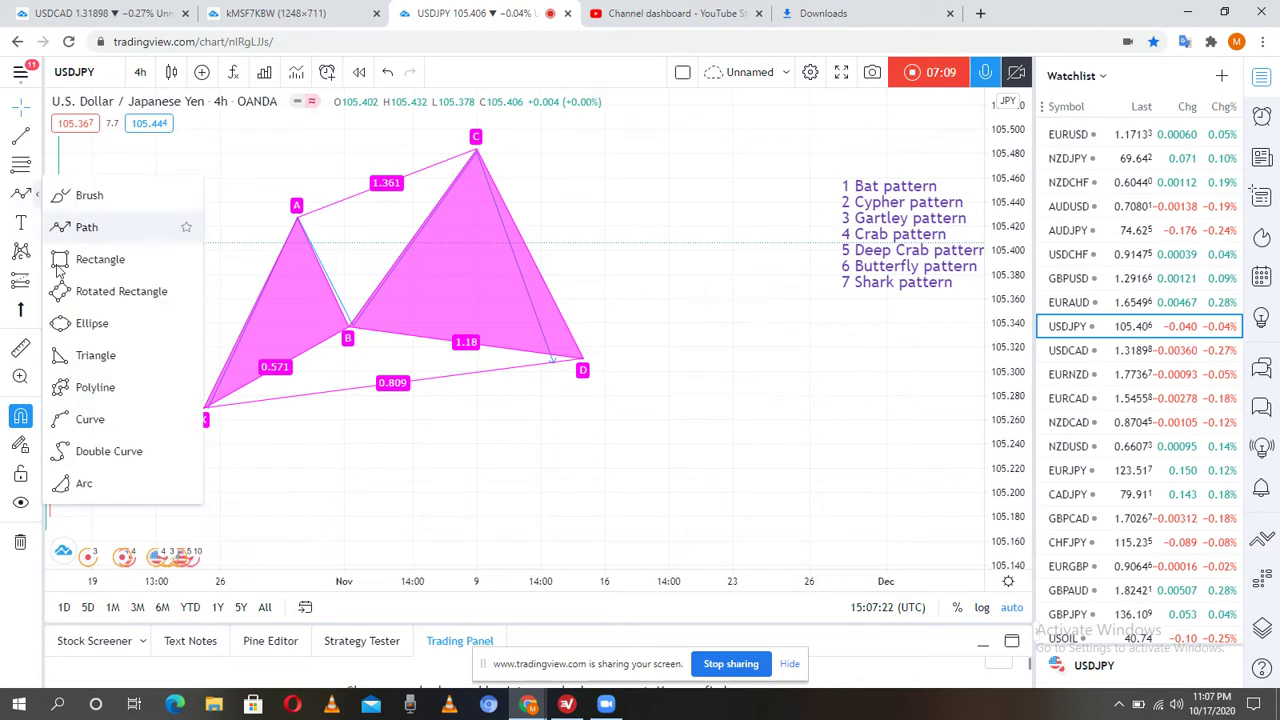
Step: Draw rectangles around the 1.361, 0.571 and 0.809 ratio labels
{"action": "left_click", "coordinate": [131, 251]}
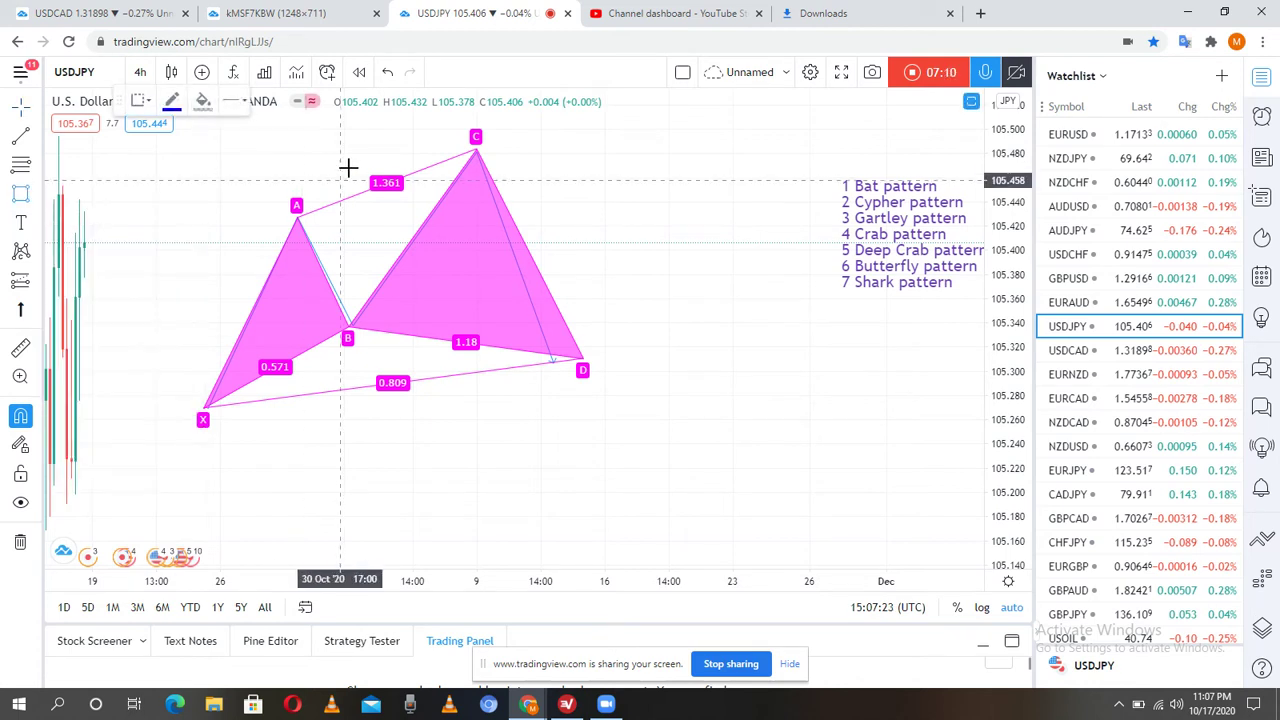
{"action": "left_click", "coordinate": [413, 195]}
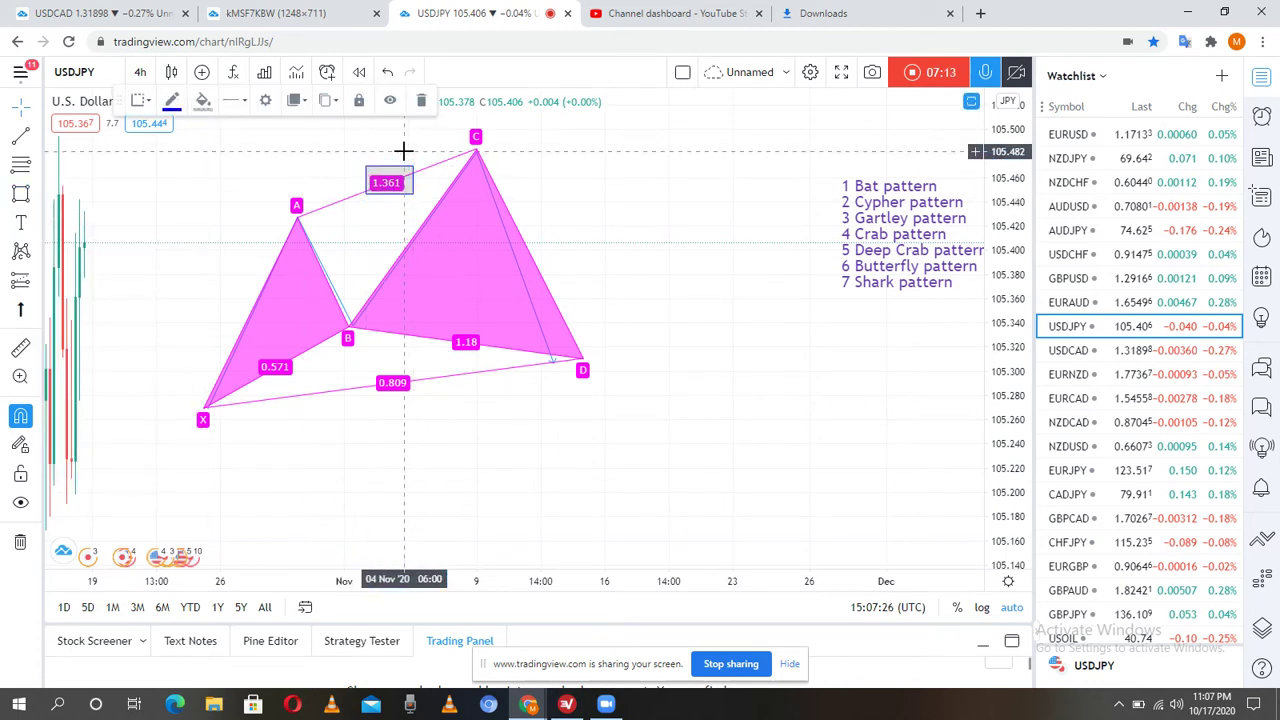
{"action": "left_click", "coordinate": [403, 149]}
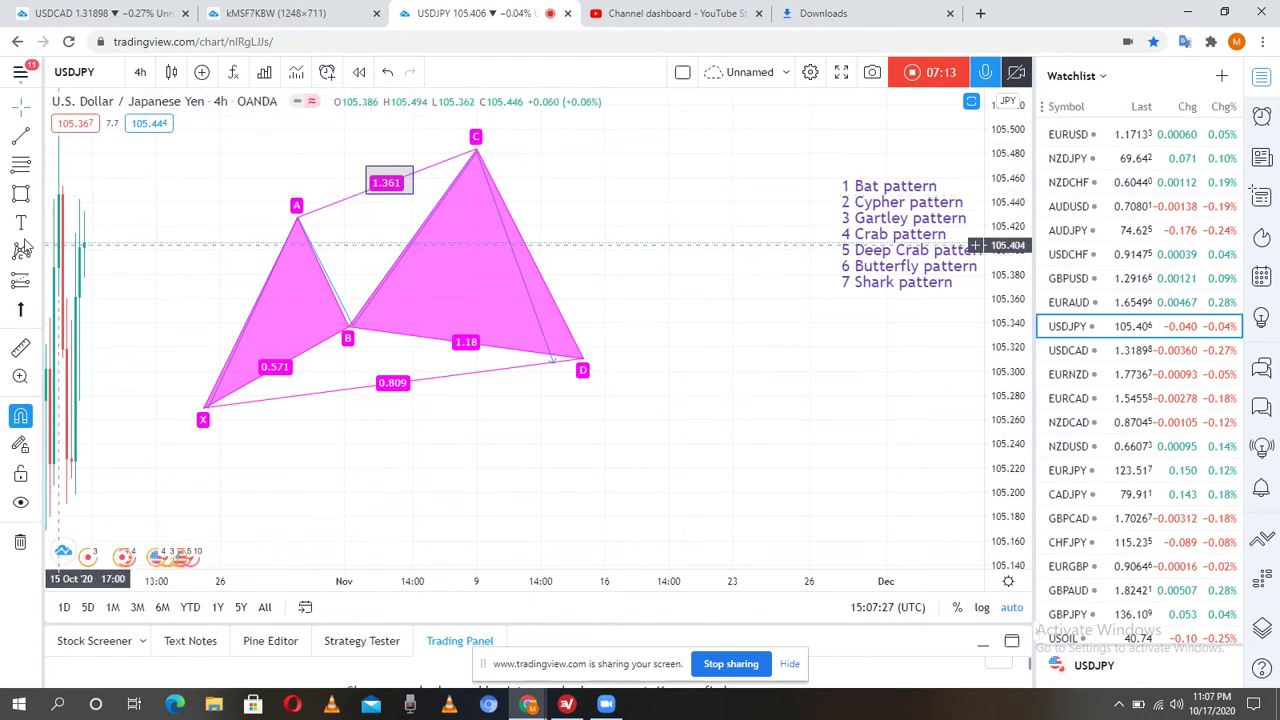
{"action": "left_click", "coordinate": [350, 339]}
{"action": "left_click_drag", "start_coordinate": [258, 356], "coordinate": [293, 378]}
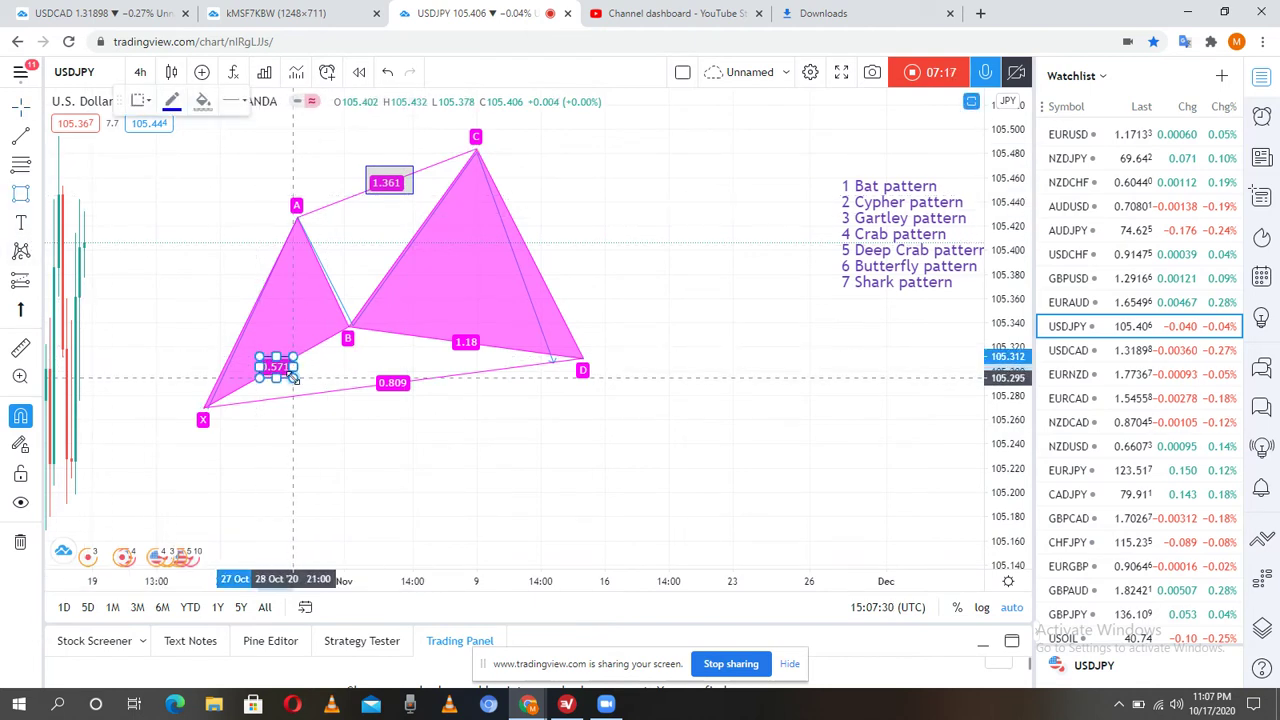
{"action": "left_click", "coordinate": [229, 277]}
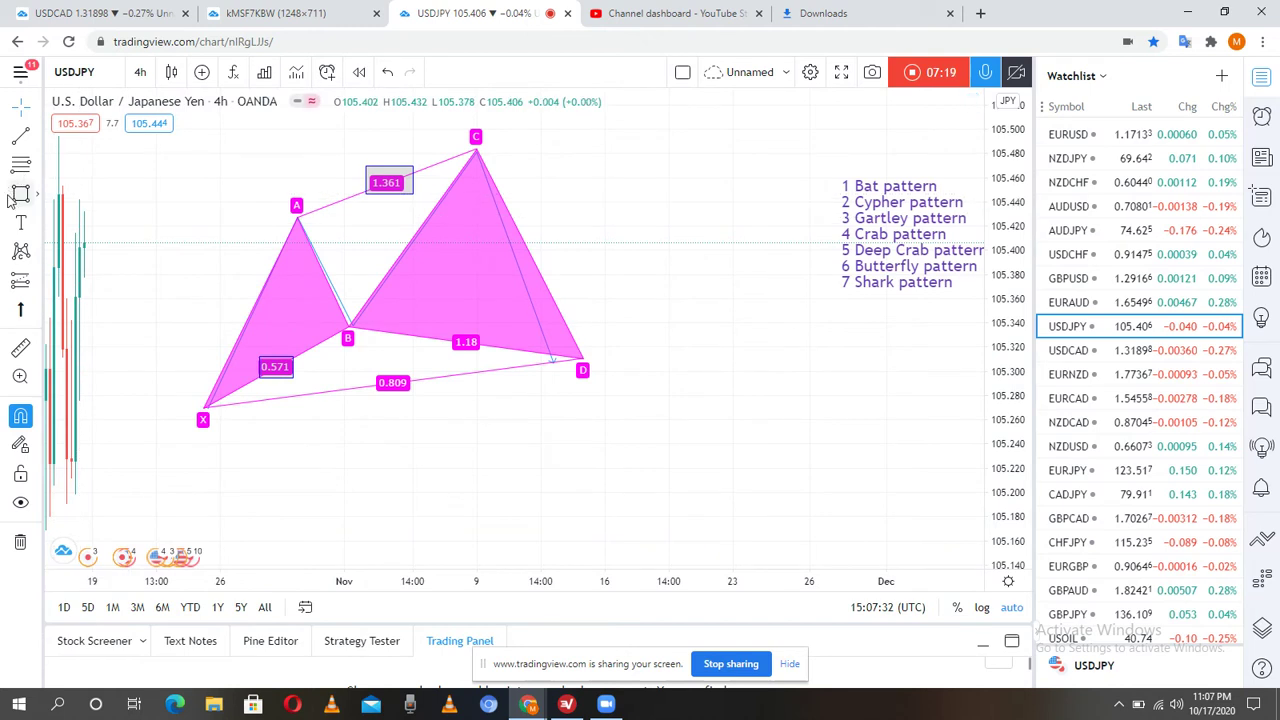
{"action": "left_click_drag", "start_coordinate": [372, 367], "coordinate": [414, 400]}
{"action": "left_click", "coordinate": [400, 352]}
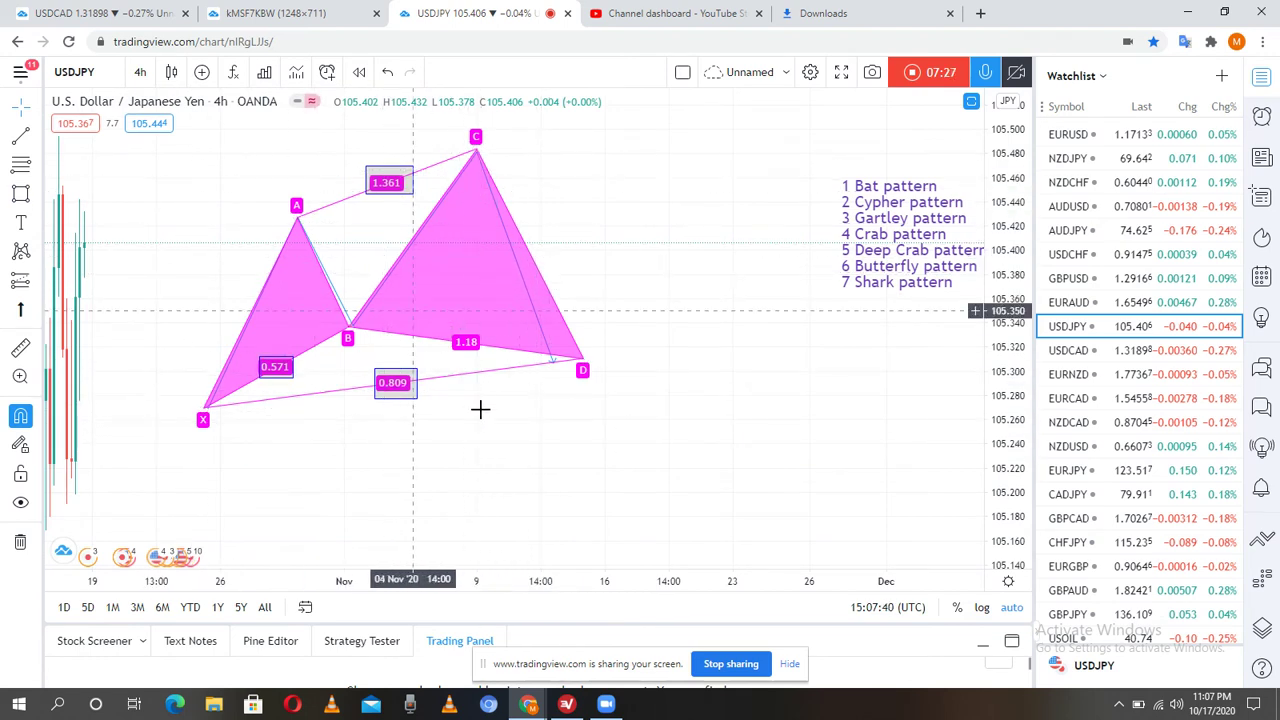
Step: Draw a short horizontal line just below point D
{"action": "left_click", "coordinate": [24, 199]}
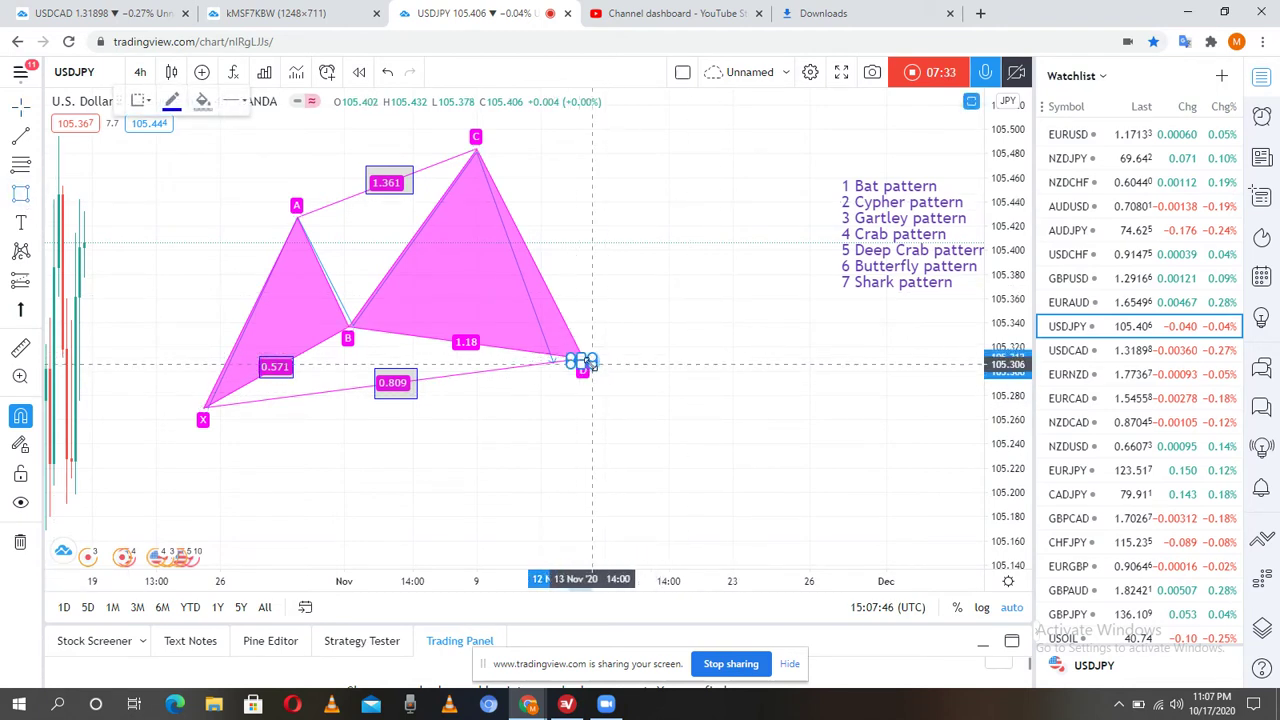
{"action": "left_click", "coordinate": [591, 371]}
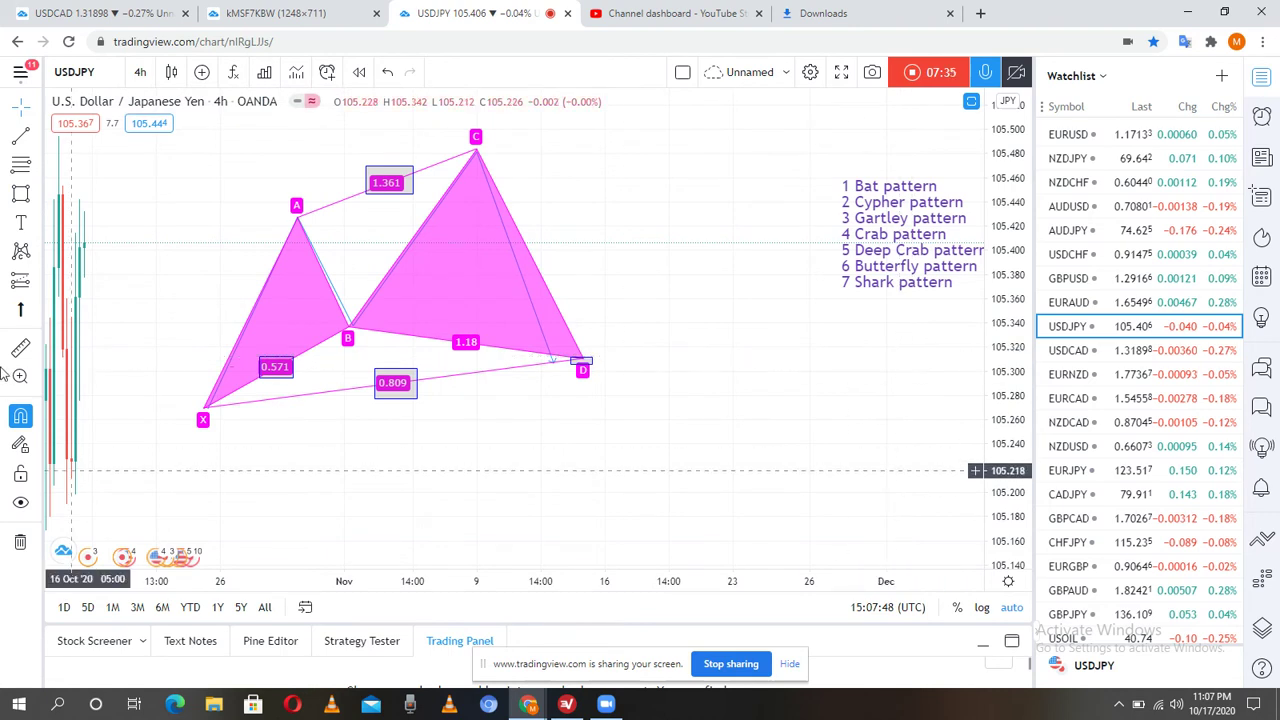
{"action": "left_click", "coordinate": [200, 412]}
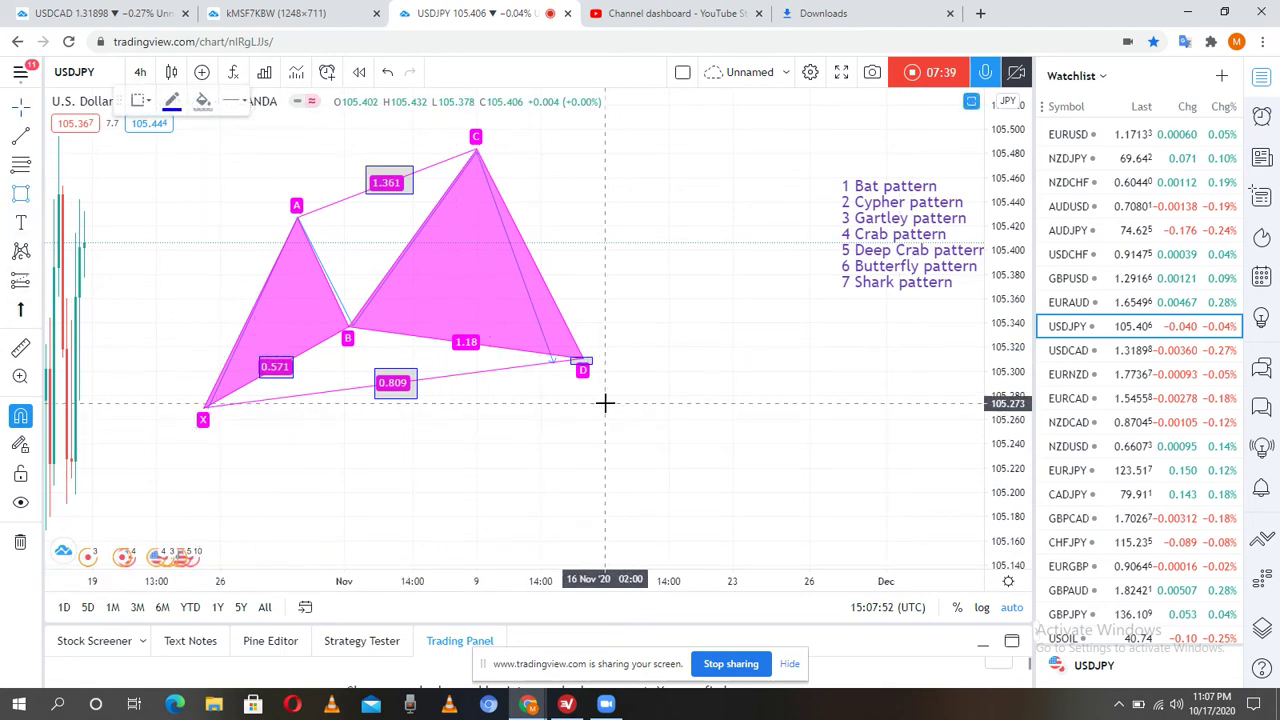
{"action": "left_click_drag", "start_coordinate": [604, 405], "coordinate": [556, 405]}
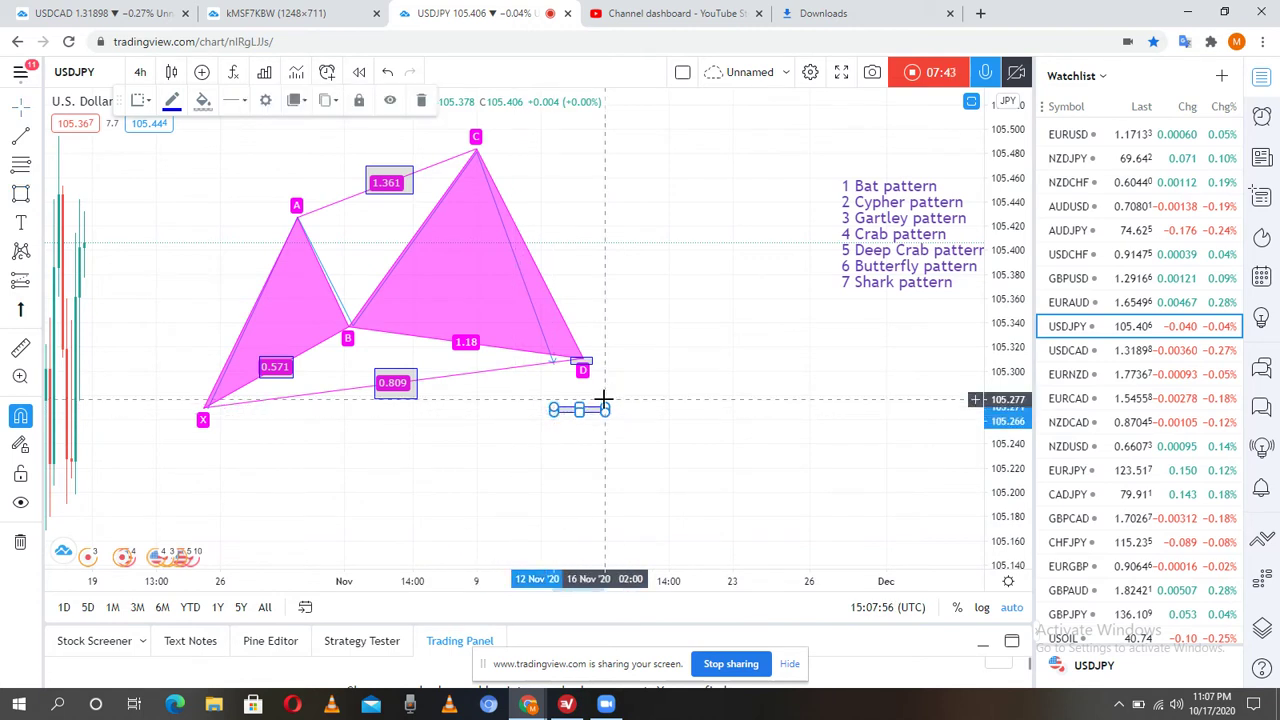
{"action": "left_click", "coordinate": [603, 401]}
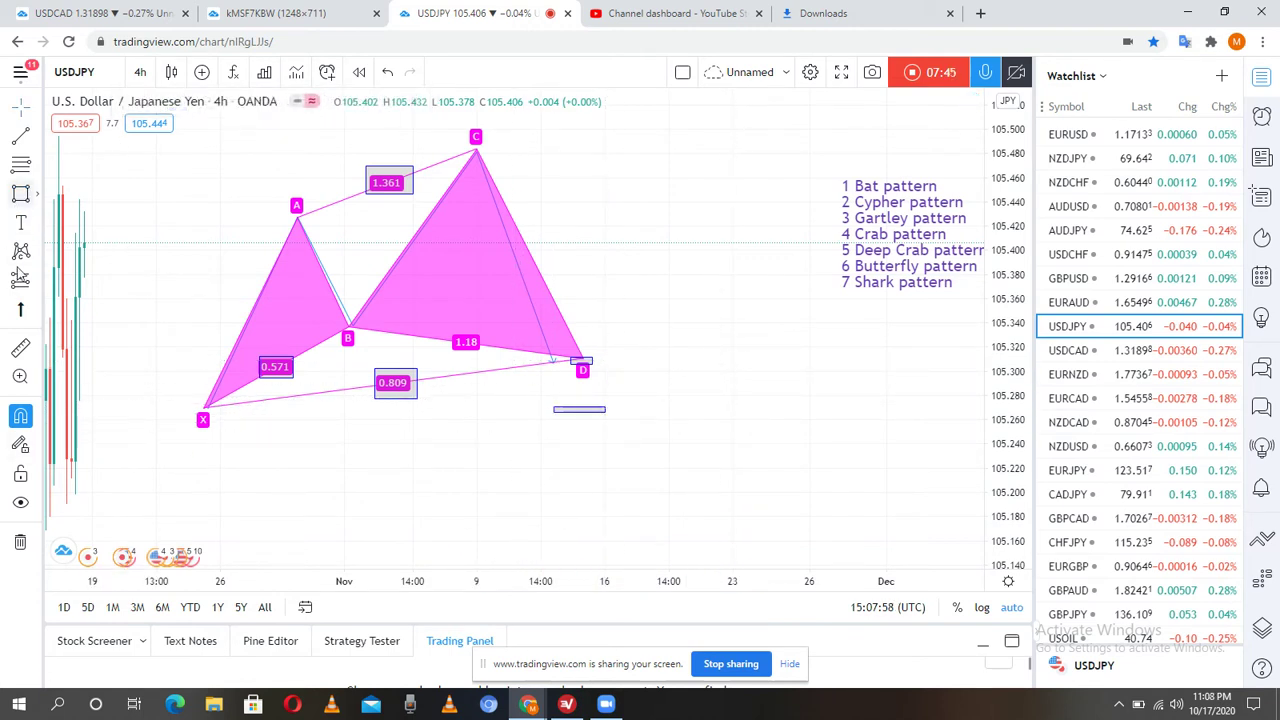
Step: Place a long position at D near 105.310, with stop 105.268 and target 105.401 (2.17 R/R)
{"action": "left_click", "coordinate": [268, 291]}
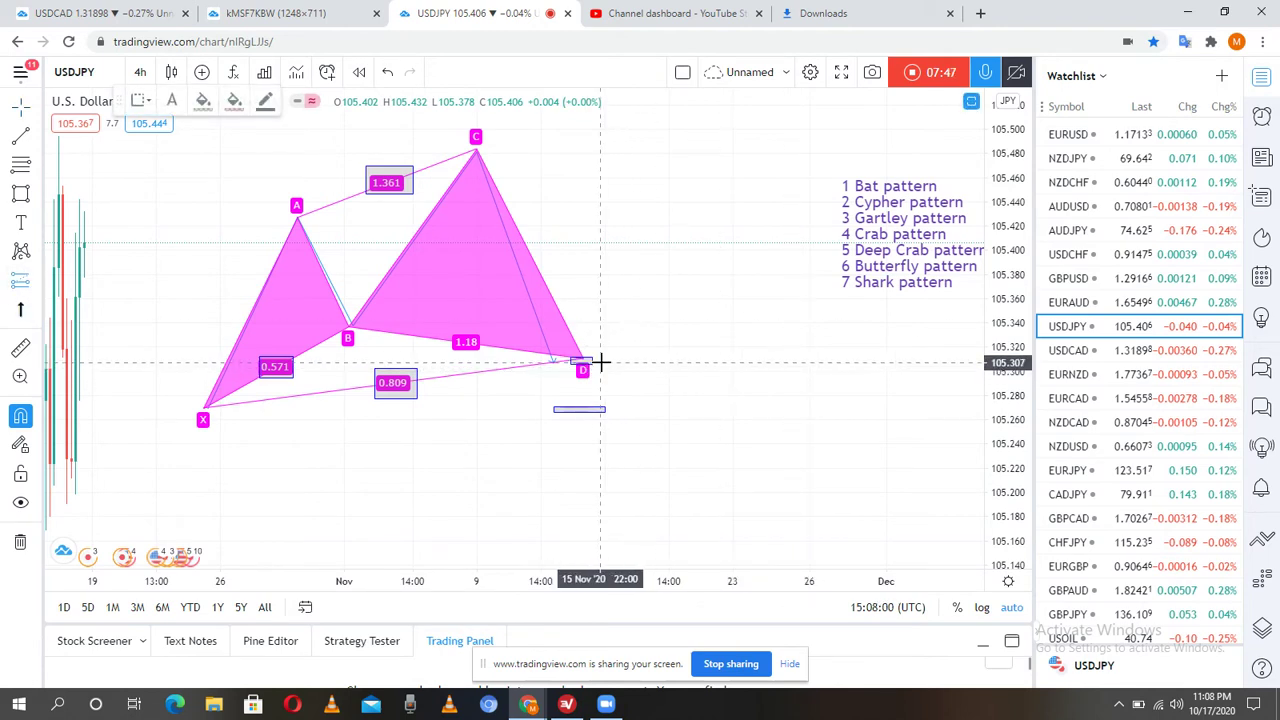
{"action": "left_click", "coordinate": [620, 307]}
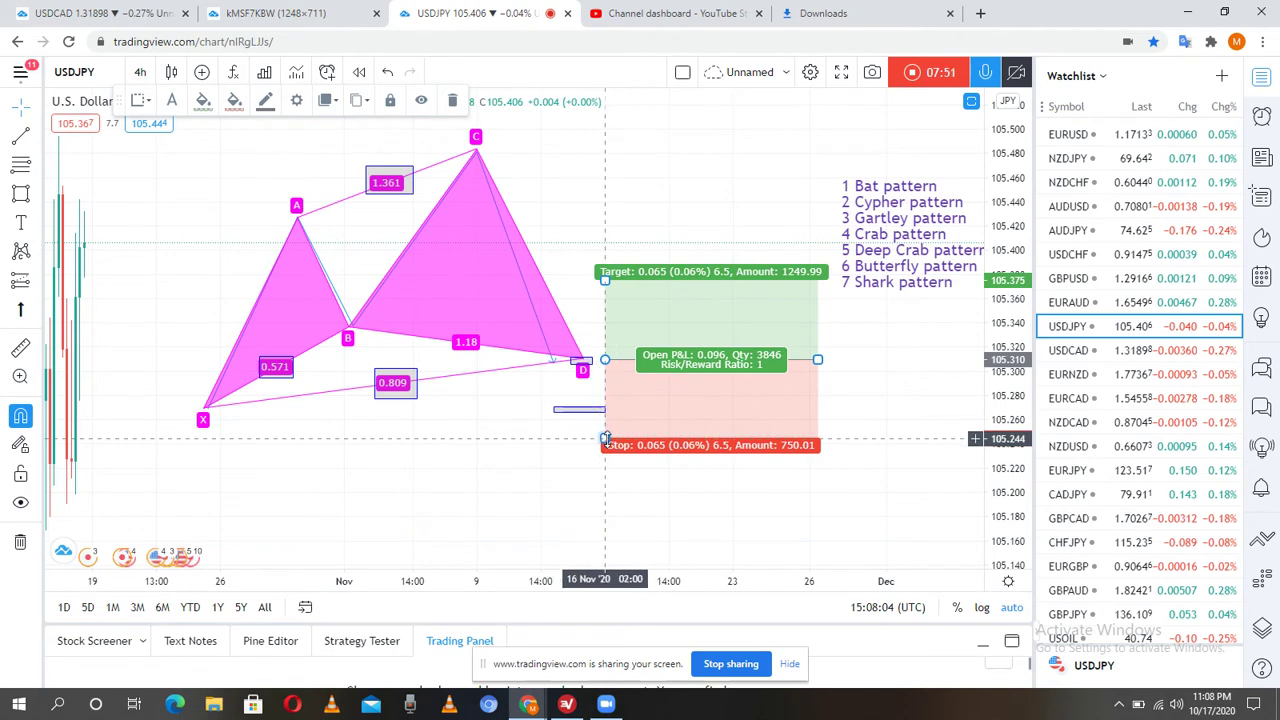
{"action": "left_click_drag", "start_coordinate": [605, 437], "coordinate": [605, 409]}
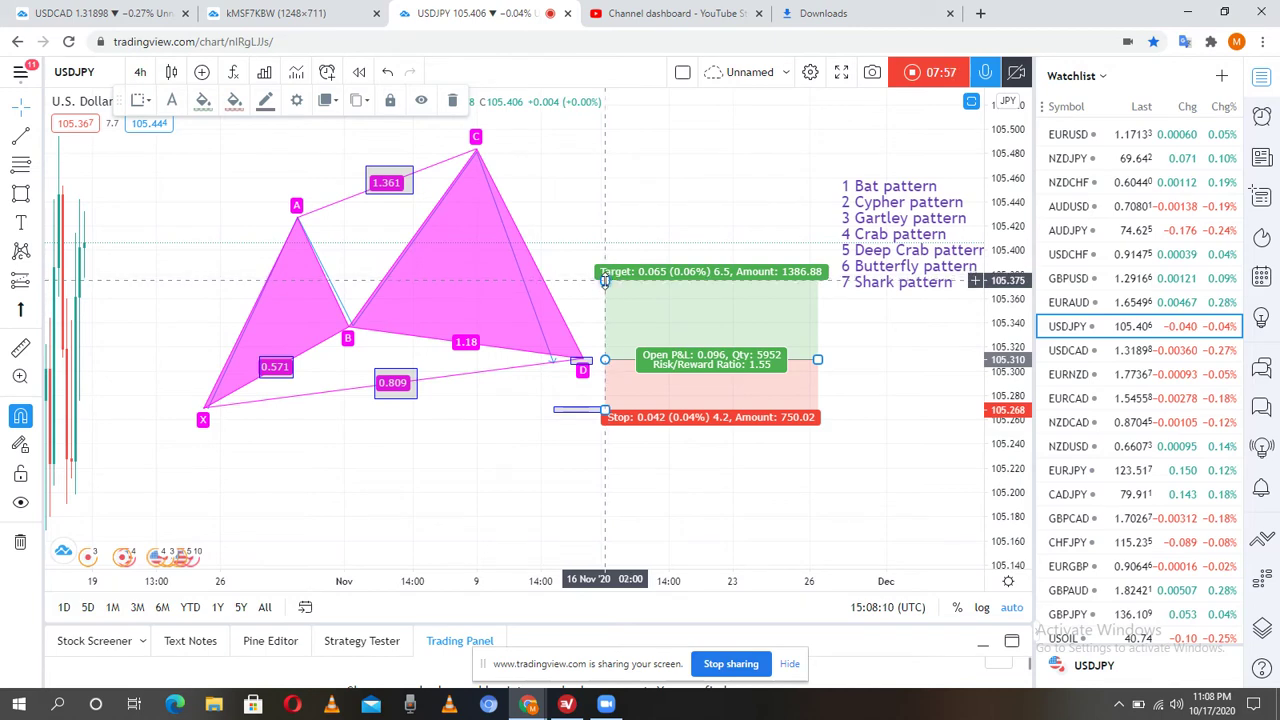
{"action": "left_click_drag", "start_coordinate": [605, 279], "coordinate": [605, 248]}
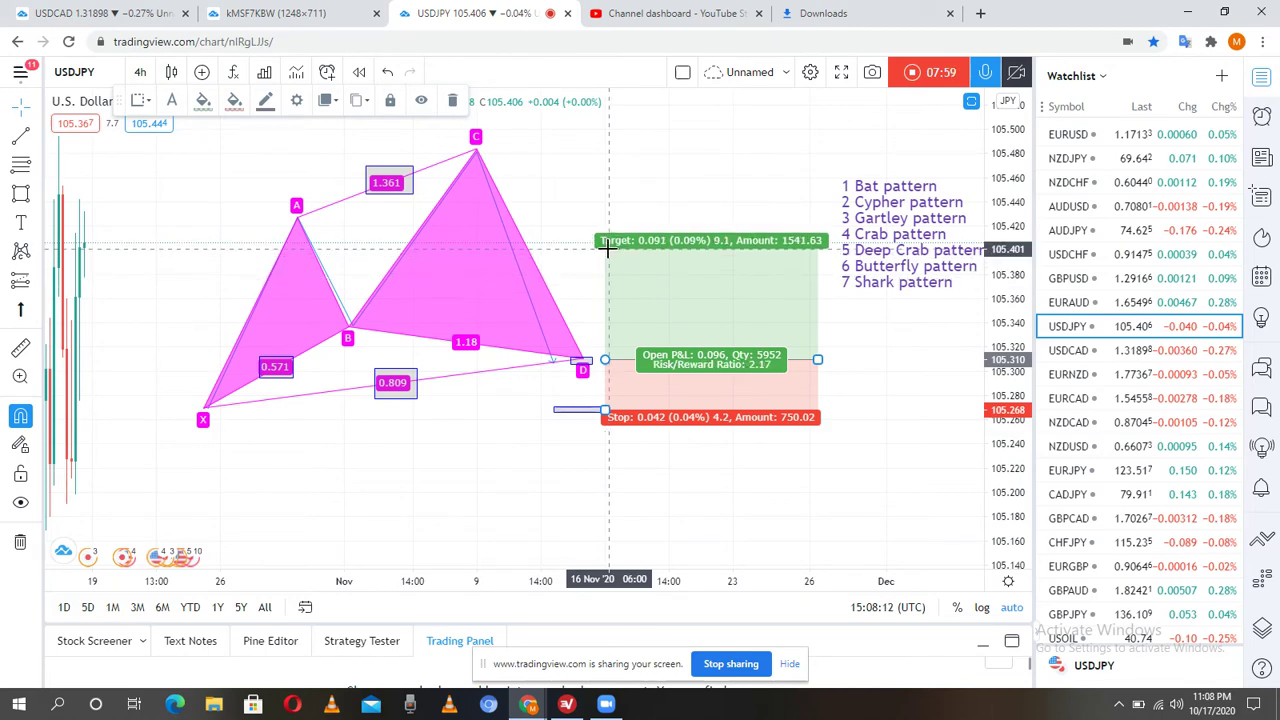
{"action": "left_click", "coordinate": [611, 206]}
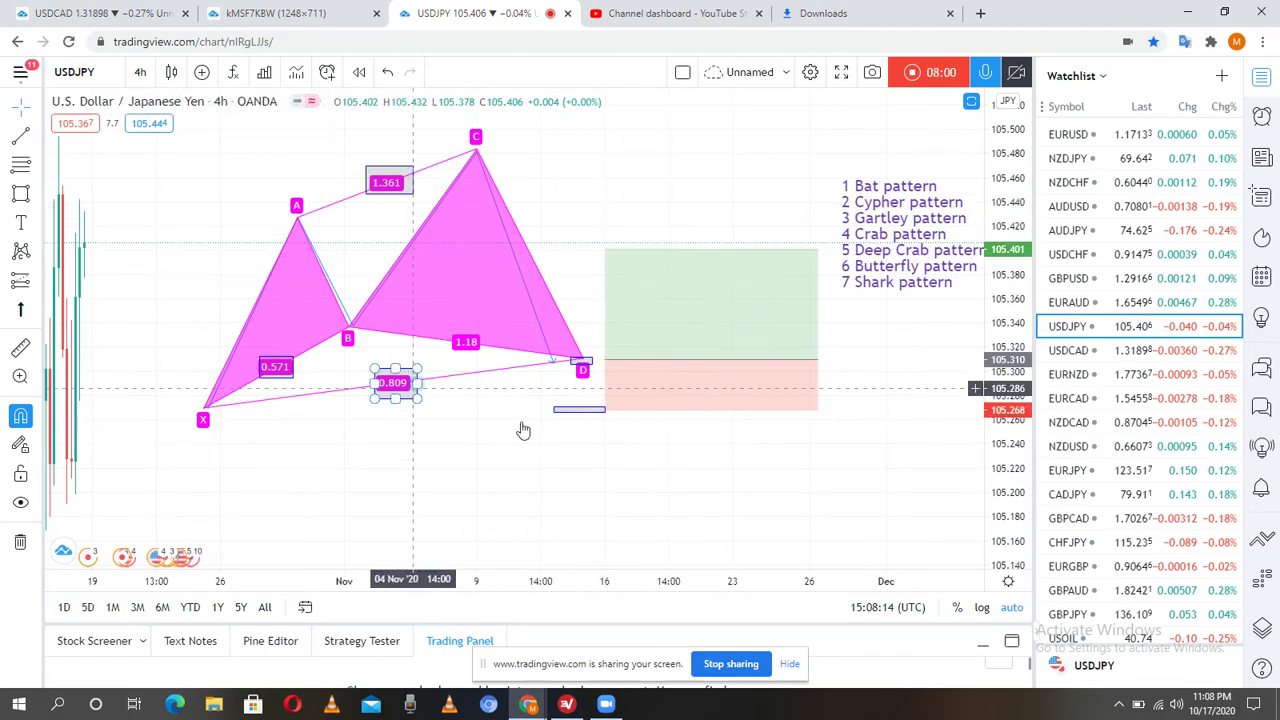
Step: Draw a Fibonacci retracement from C at 105.482 down to D at 105.311
{"action": "mouse_move", "coordinate": [770, 248]}
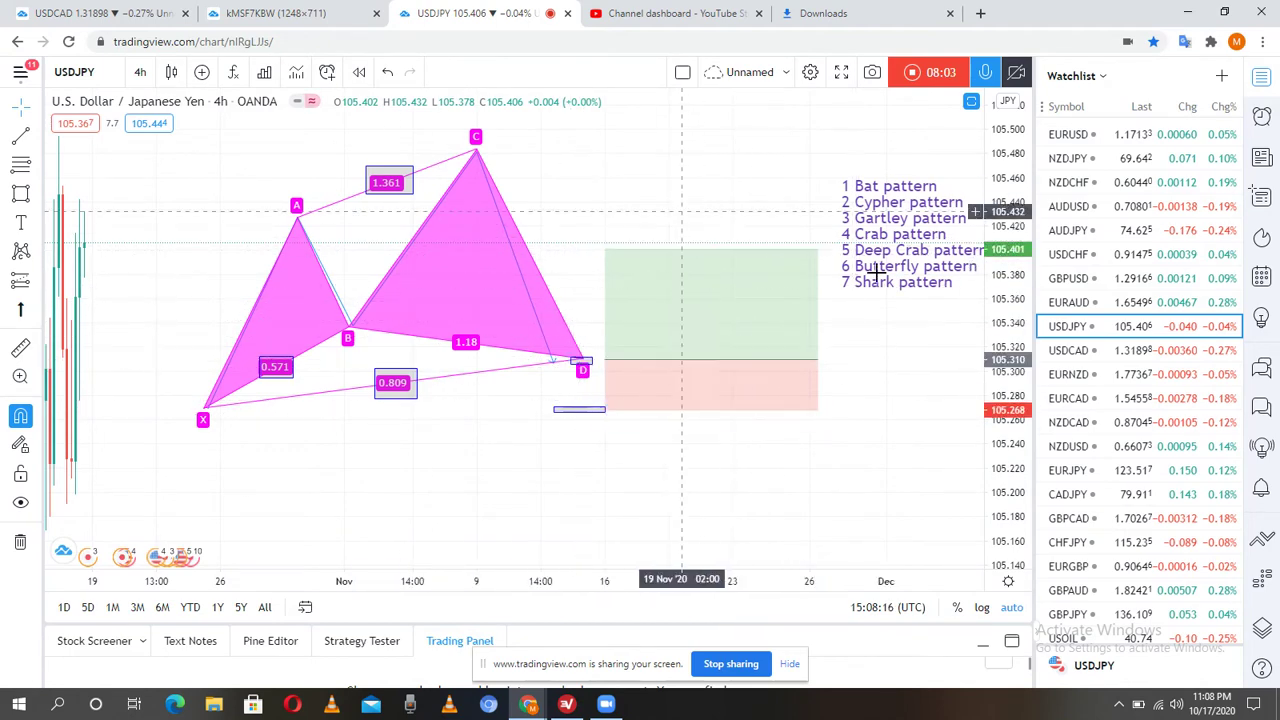
{"action": "left_click", "coordinate": [690, 245]}
{"action": "left_click", "coordinate": [766, 134]}
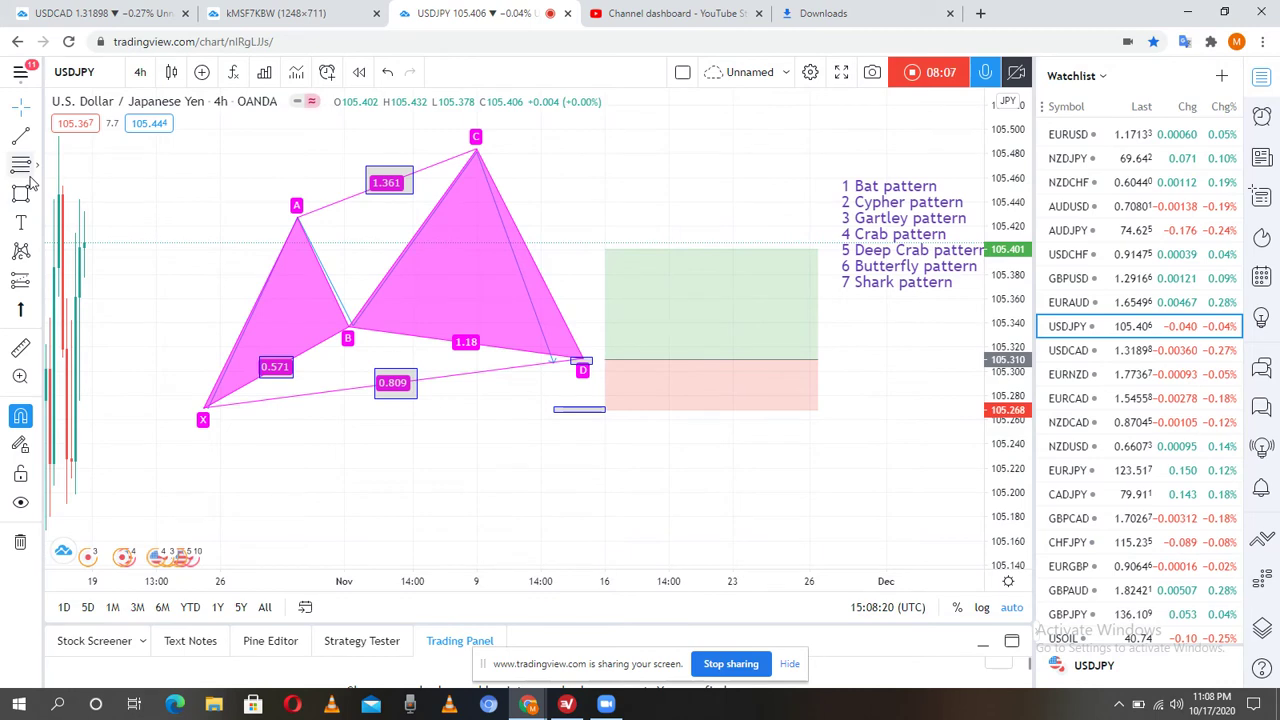
{"action": "left_click", "coordinate": [478, 146]}
{"action": "left_click", "coordinate": [482, 152]}
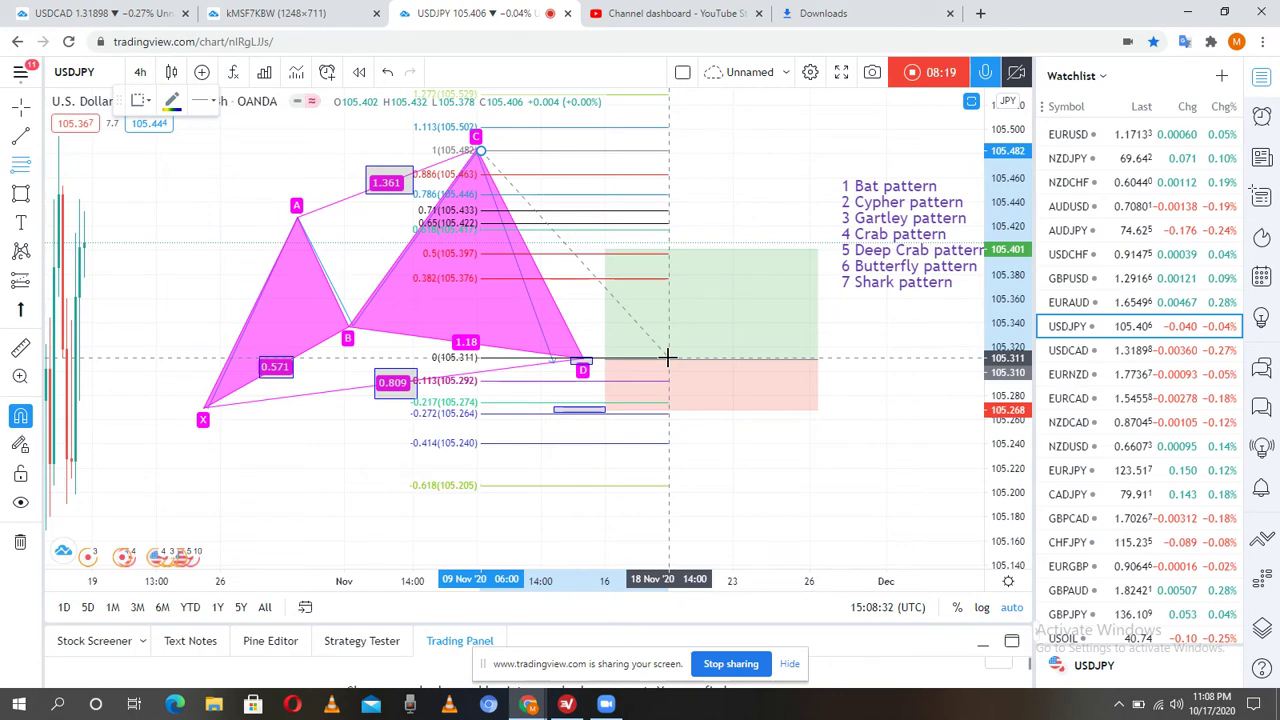
{"action": "left_click", "coordinate": [668, 357]}
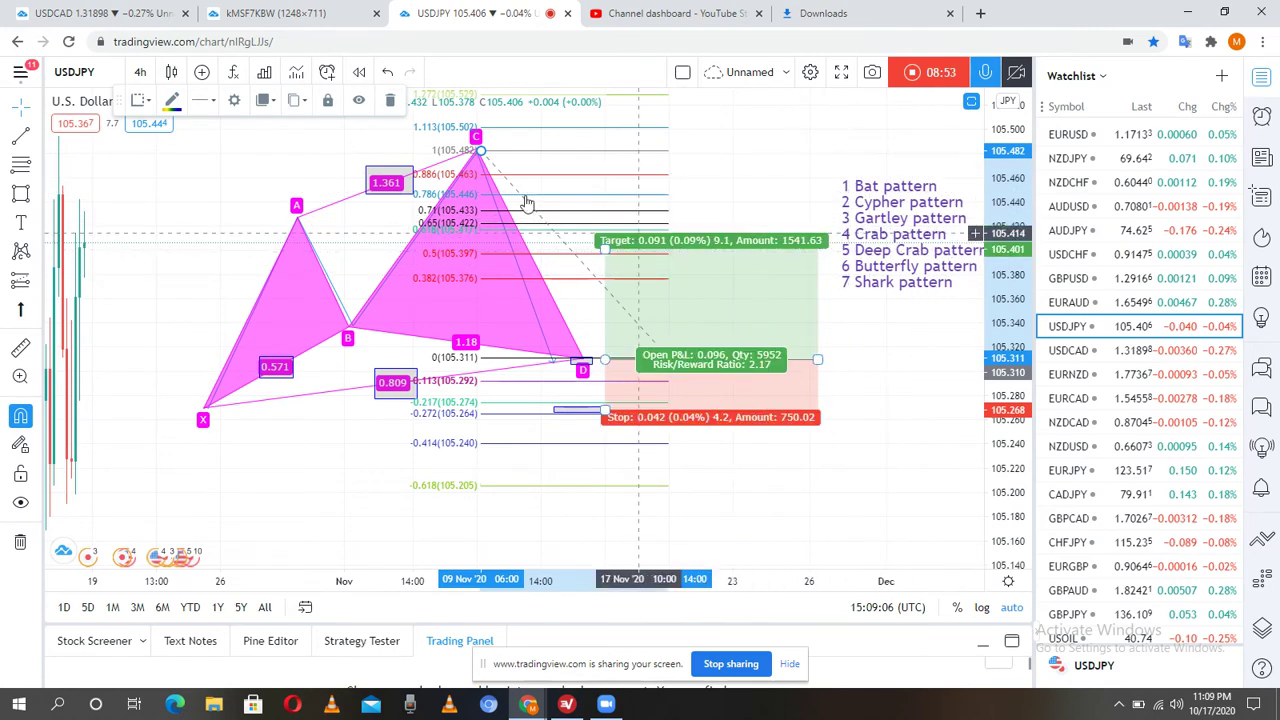
Step: Zoom out and pan the chart back to show the September–October candles
{"action": "left_click", "coordinate": [176, 454]}
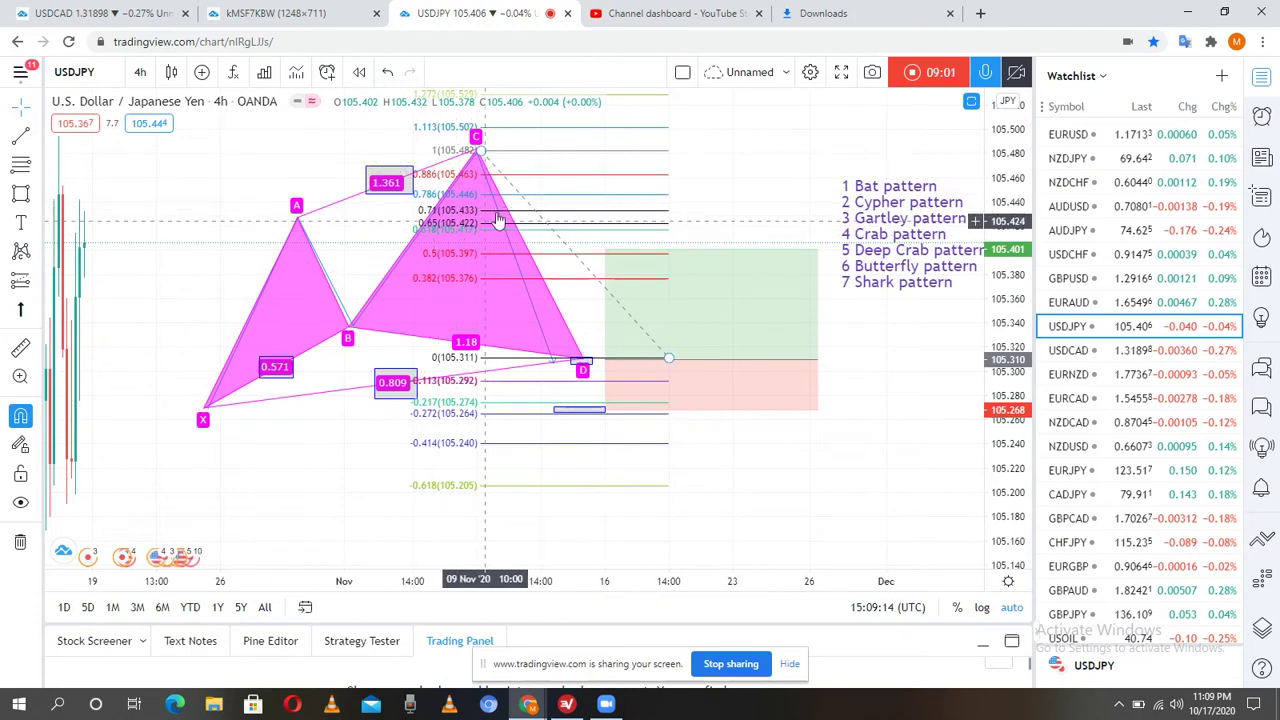
{"action": "scroll", "coordinate": [854, 286], "scroll_direction": "down", "scroll_amount": 5}
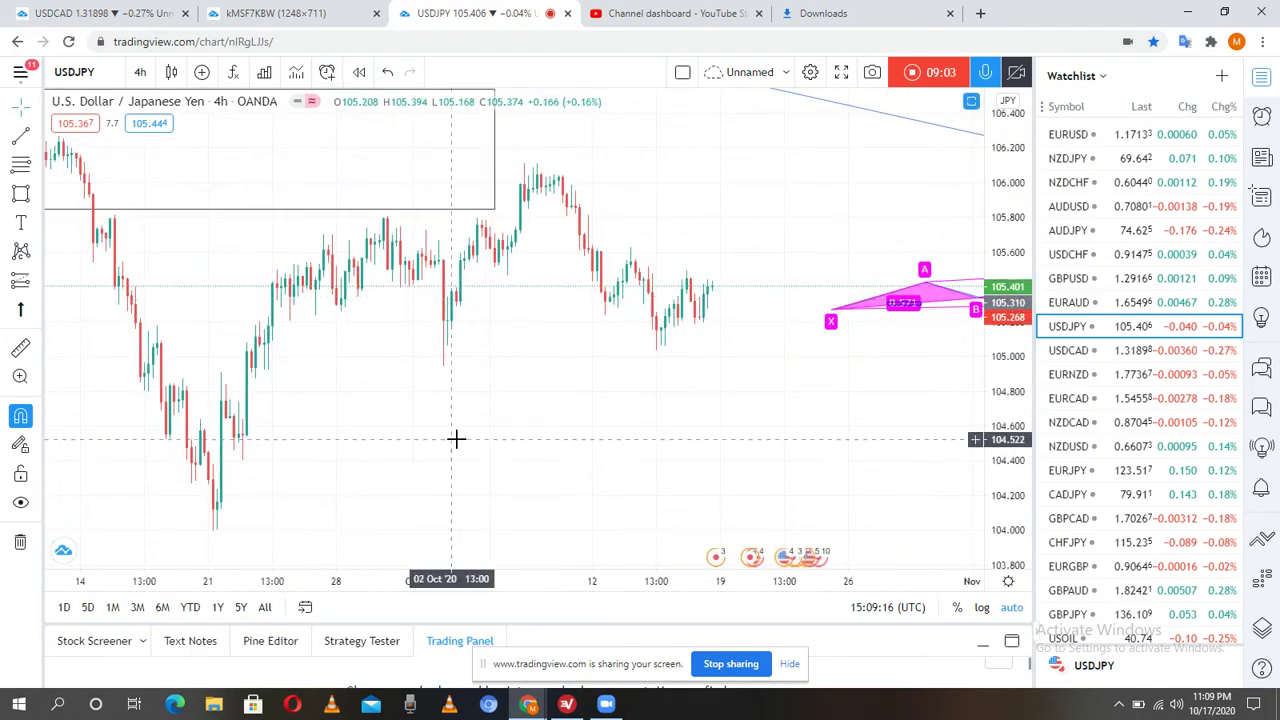
{"action": "left_click_drag", "start_coordinate": [457, 437], "coordinate": [777, 403]}
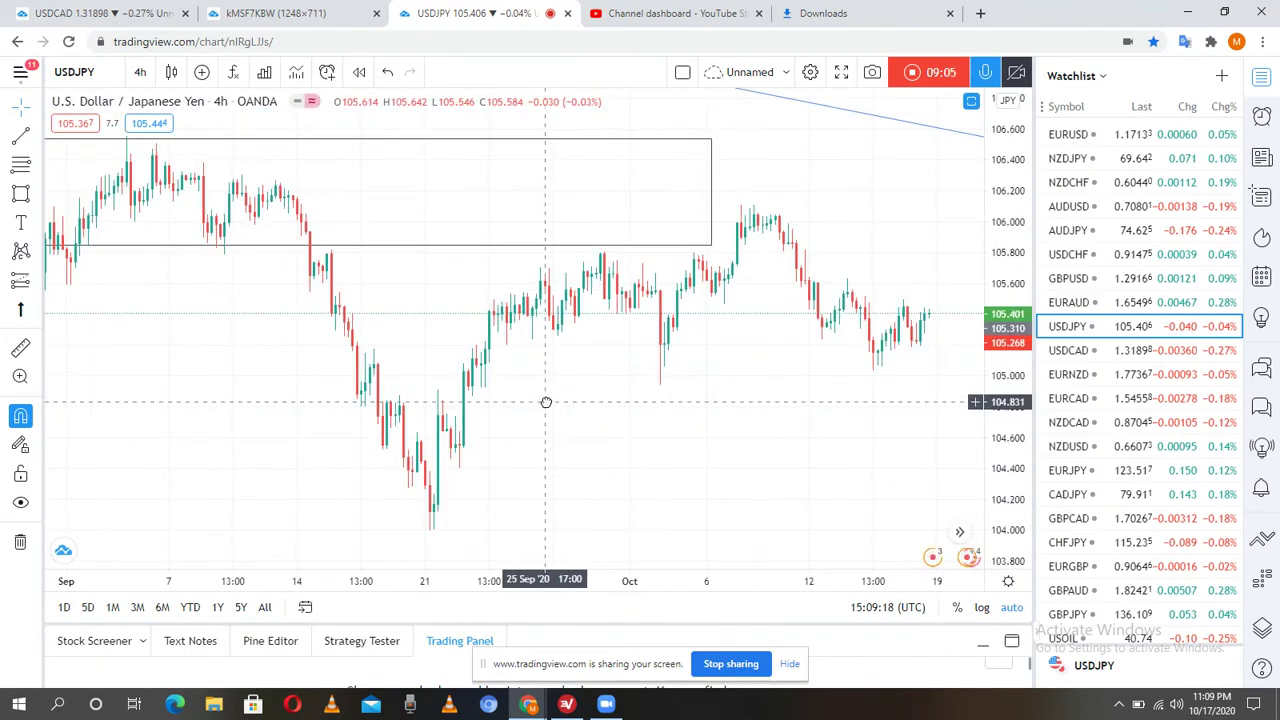
{"action": "left_click_drag", "start_coordinate": [543, 400], "coordinate": [509, 405]}
{"action": "left_click_drag", "start_coordinate": [657, 394], "coordinate": [554, 400]}
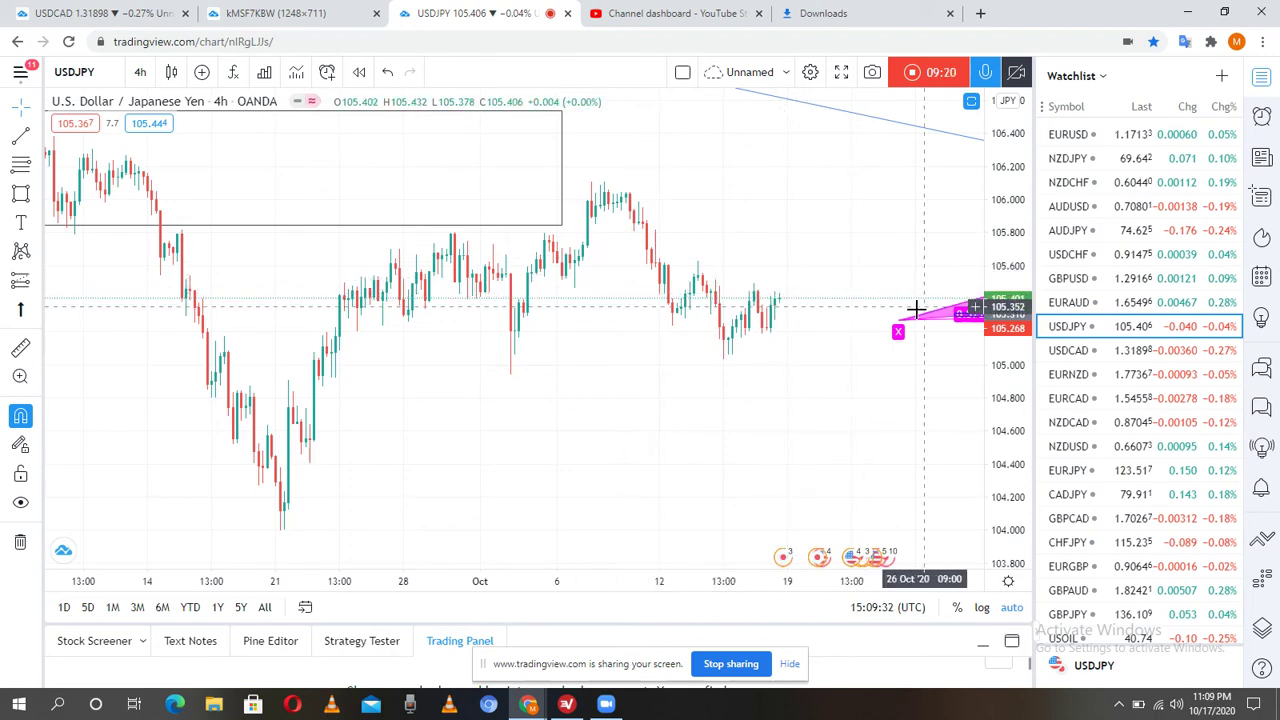
{"action": "left_click_drag", "start_coordinate": [873, 213], "coordinate": [745, 330]}
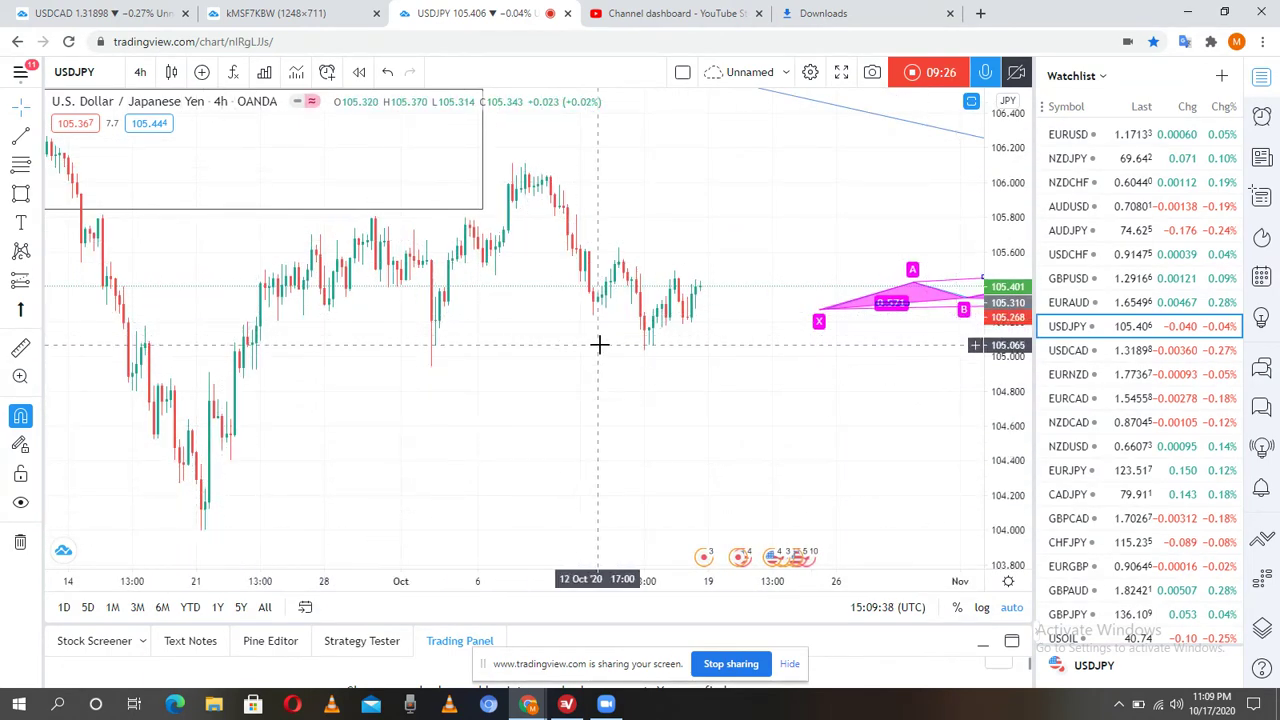
Step: Start a second XABCD pattern: X at the September low, B at the 2 Oct low, C at the 7 Oct high
{"action": "left_click", "coordinate": [20, 250]}
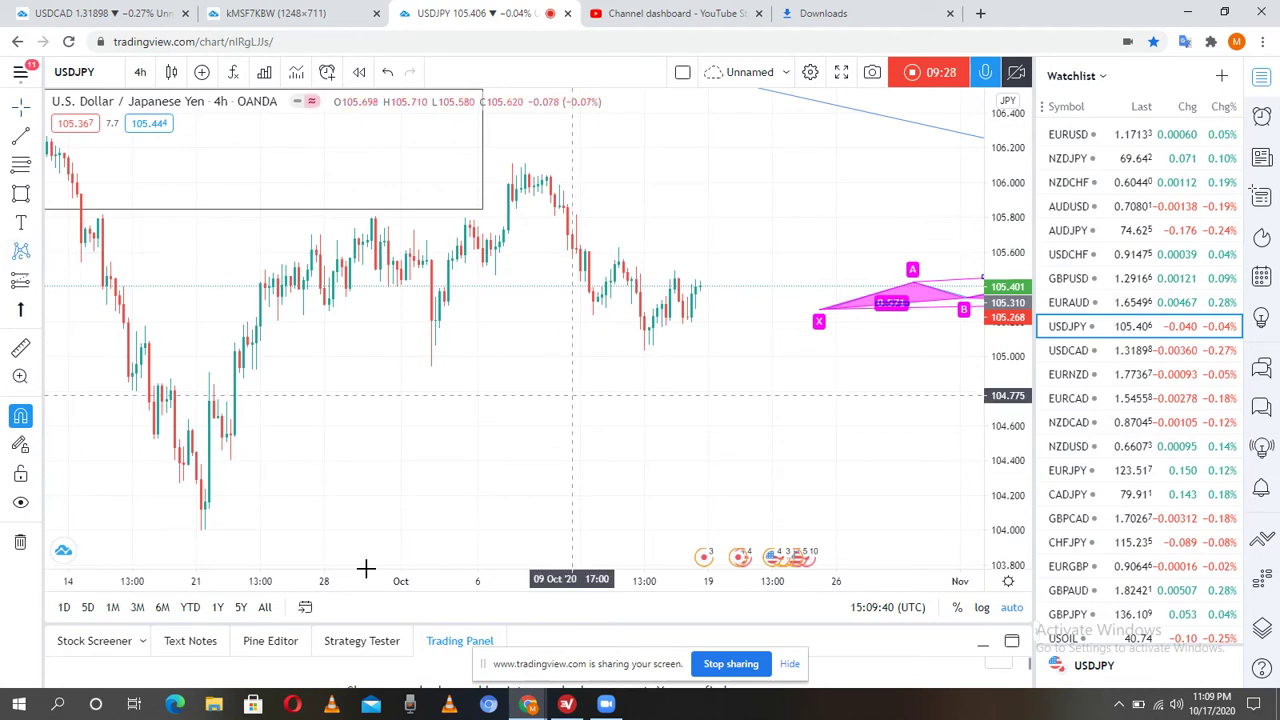
{"action": "left_click", "coordinate": [249, 491]}
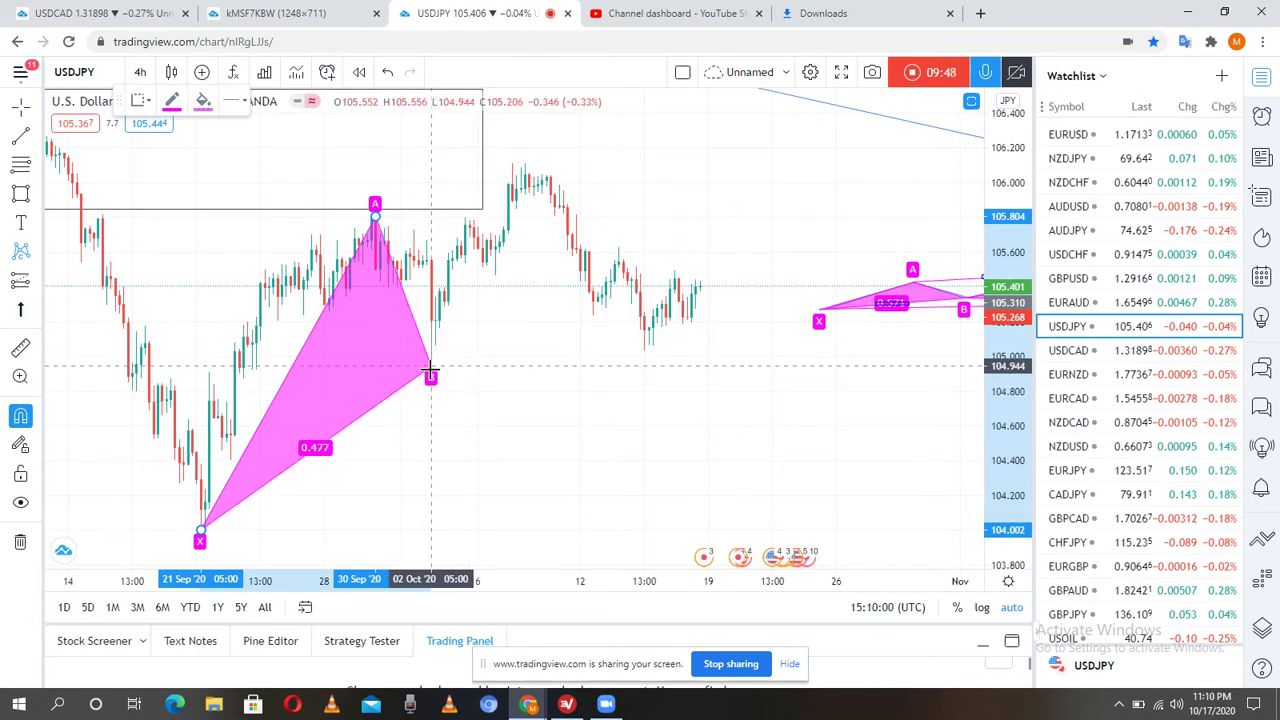
{"action": "left_click", "coordinate": [430, 372]}
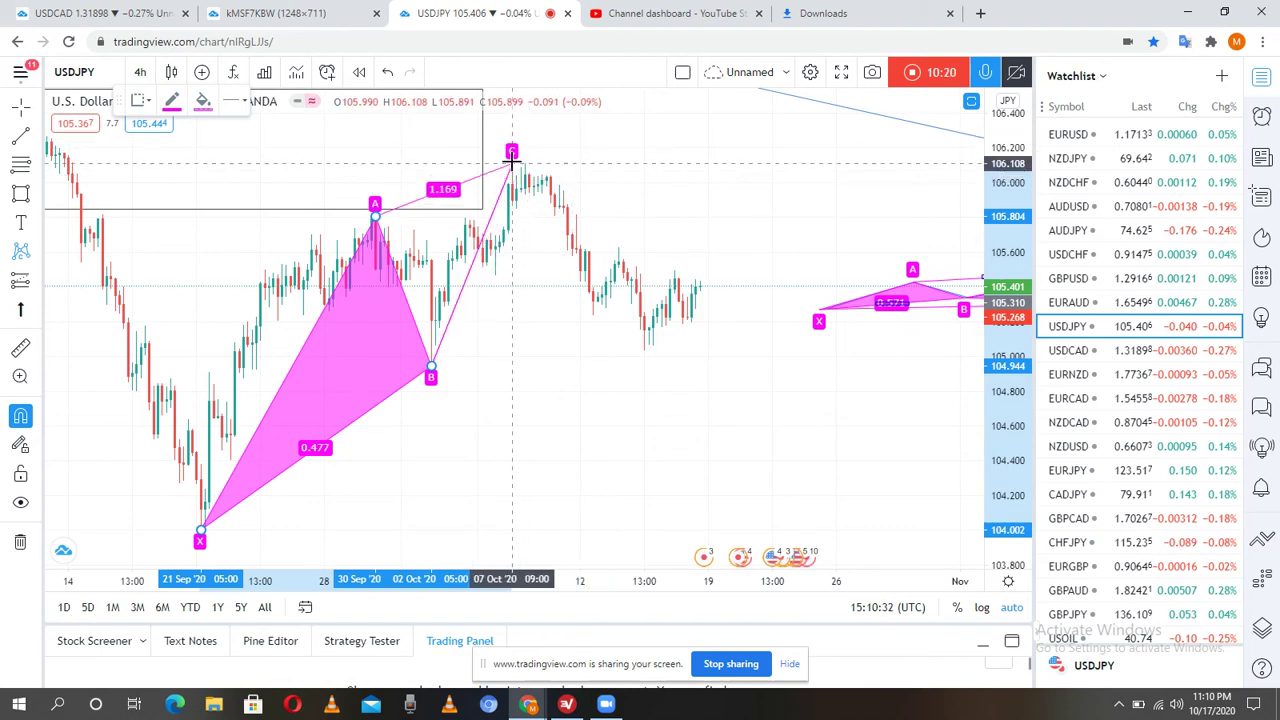
{"action": "left_click", "coordinate": [511, 151]}
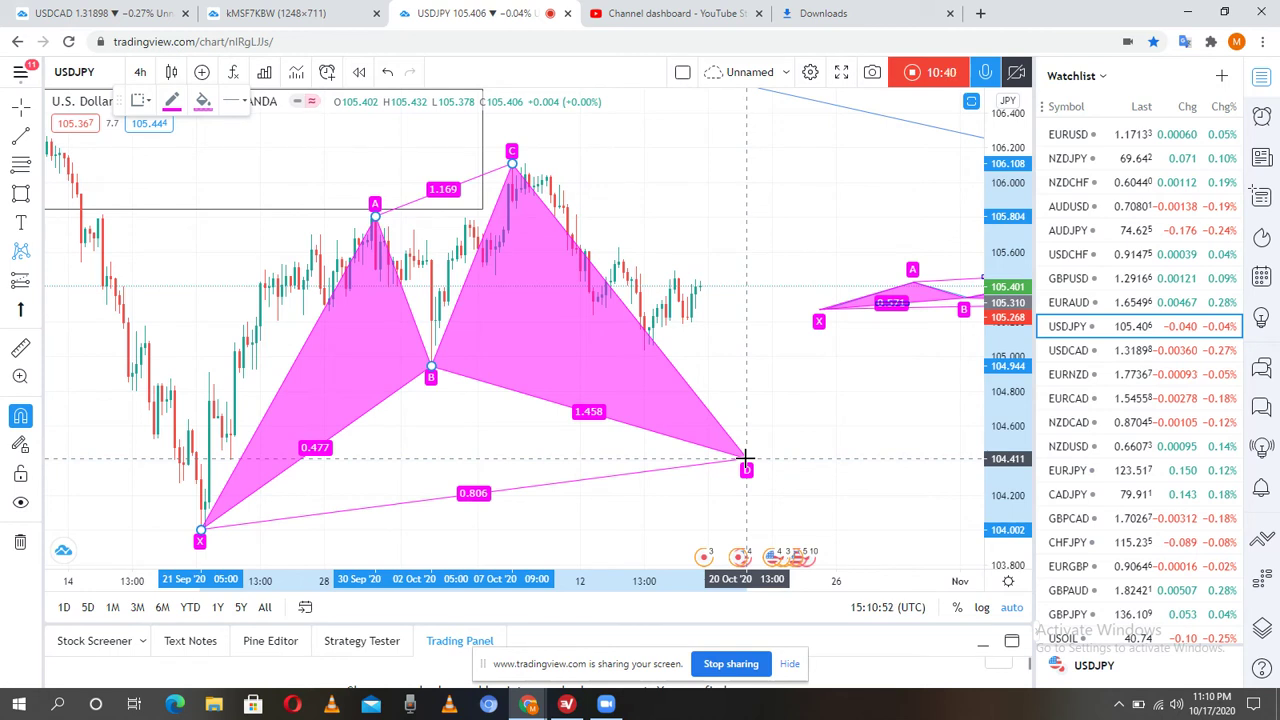
Step: Move point D of the pink XABCD down to about 104.25 so legs read 1.6 and 0.884
{"action": "left_click", "coordinate": [746, 460]}
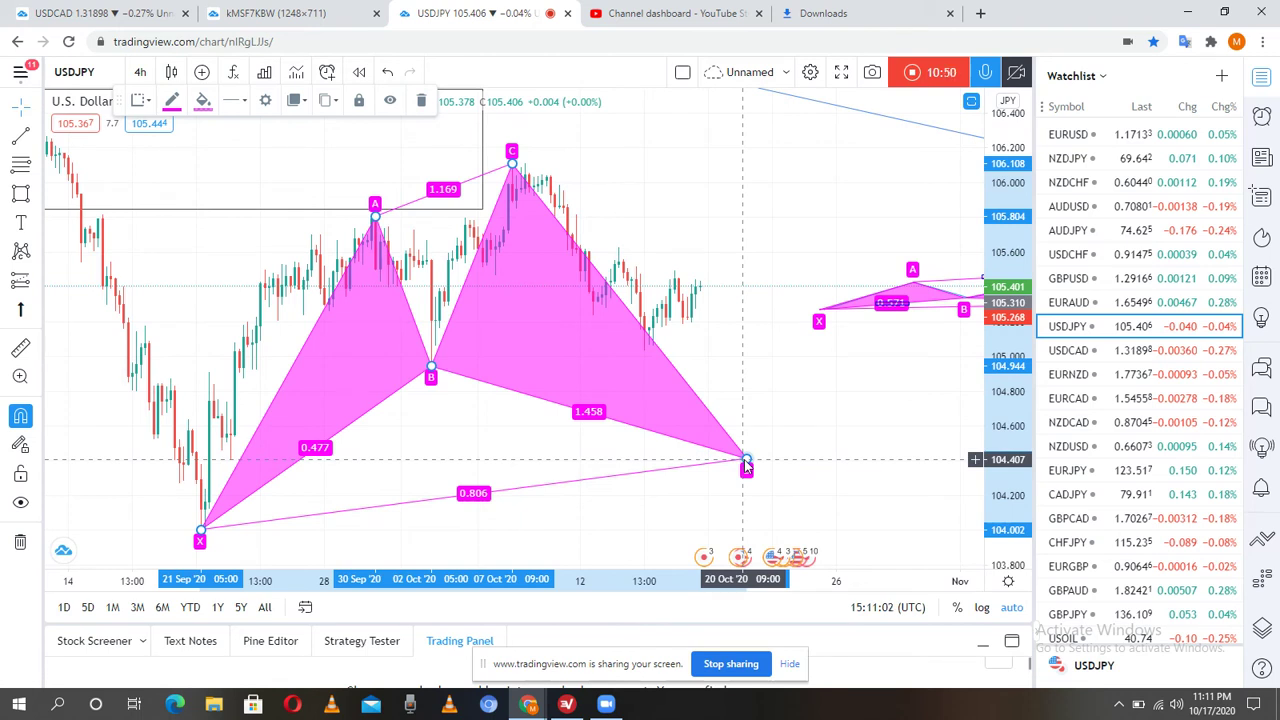
{"action": "left_click_drag", "start_coordinate": [746, 455], "coordinate": [709, 451]}
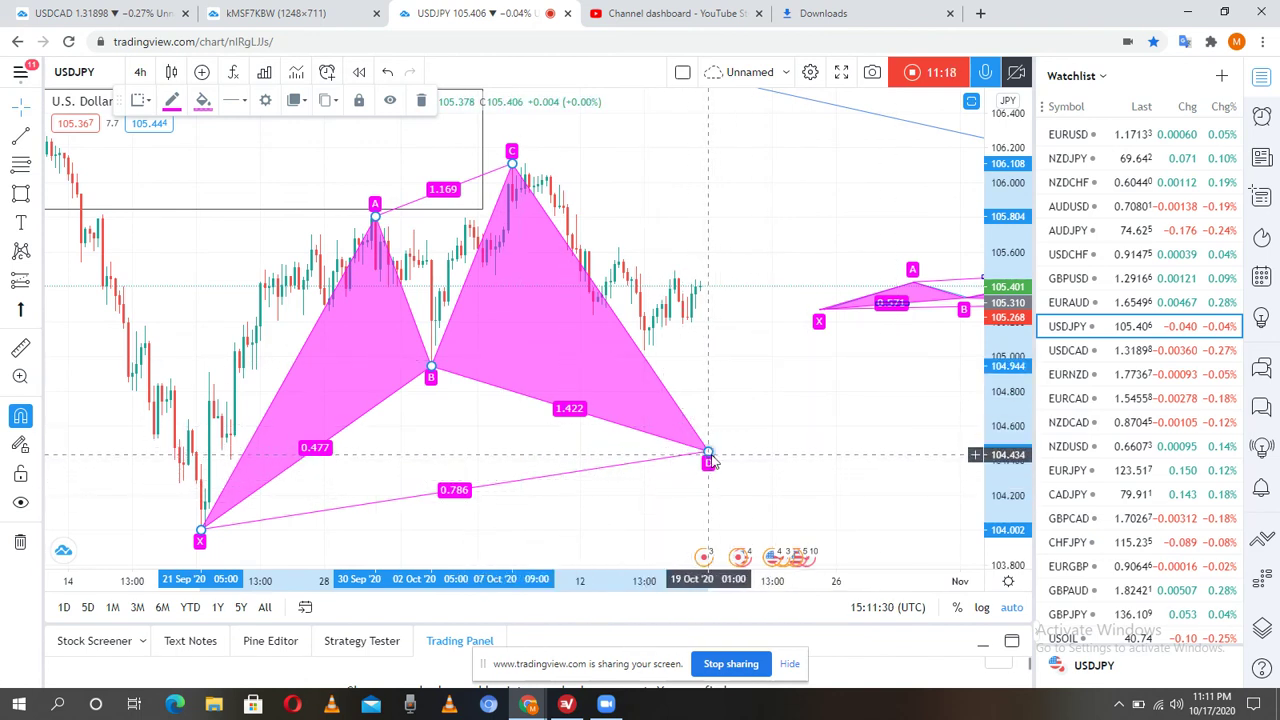
{"action": "left_click_drag", "start_coordinate": [710, 457], "coordinate": [731, 494]}
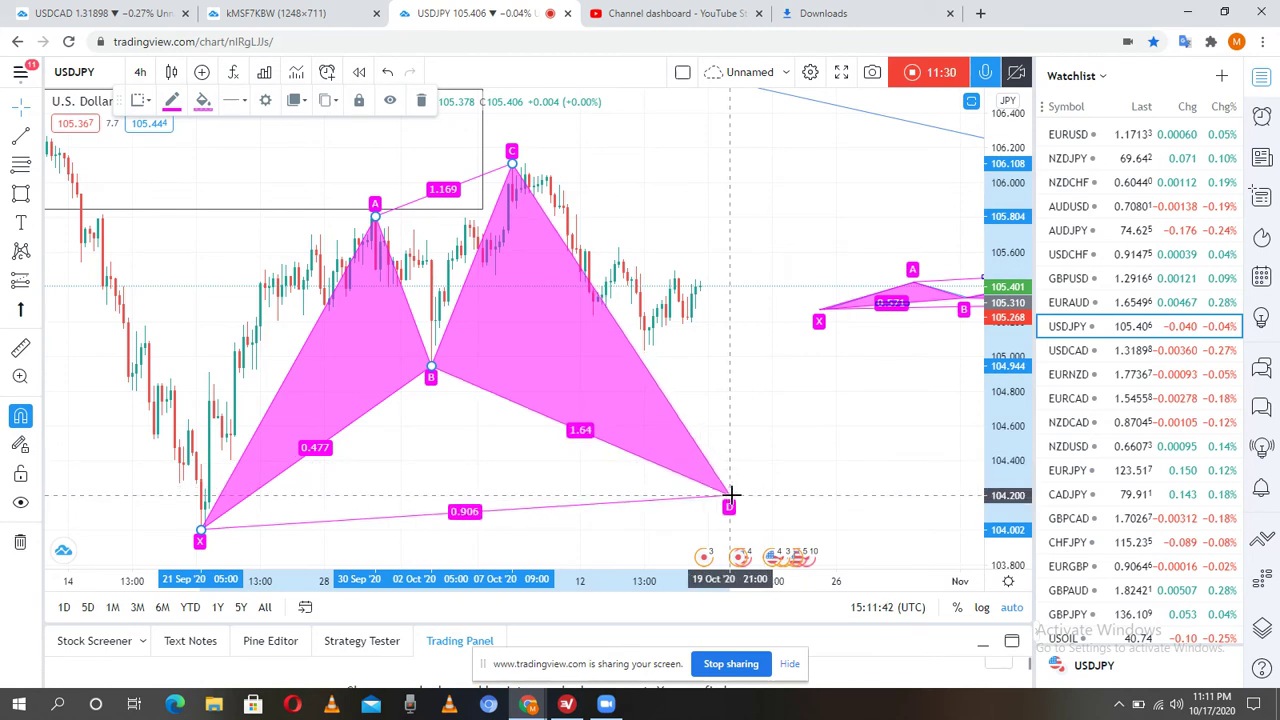
{"action": "left_click", "coordinate": [760, 423]}
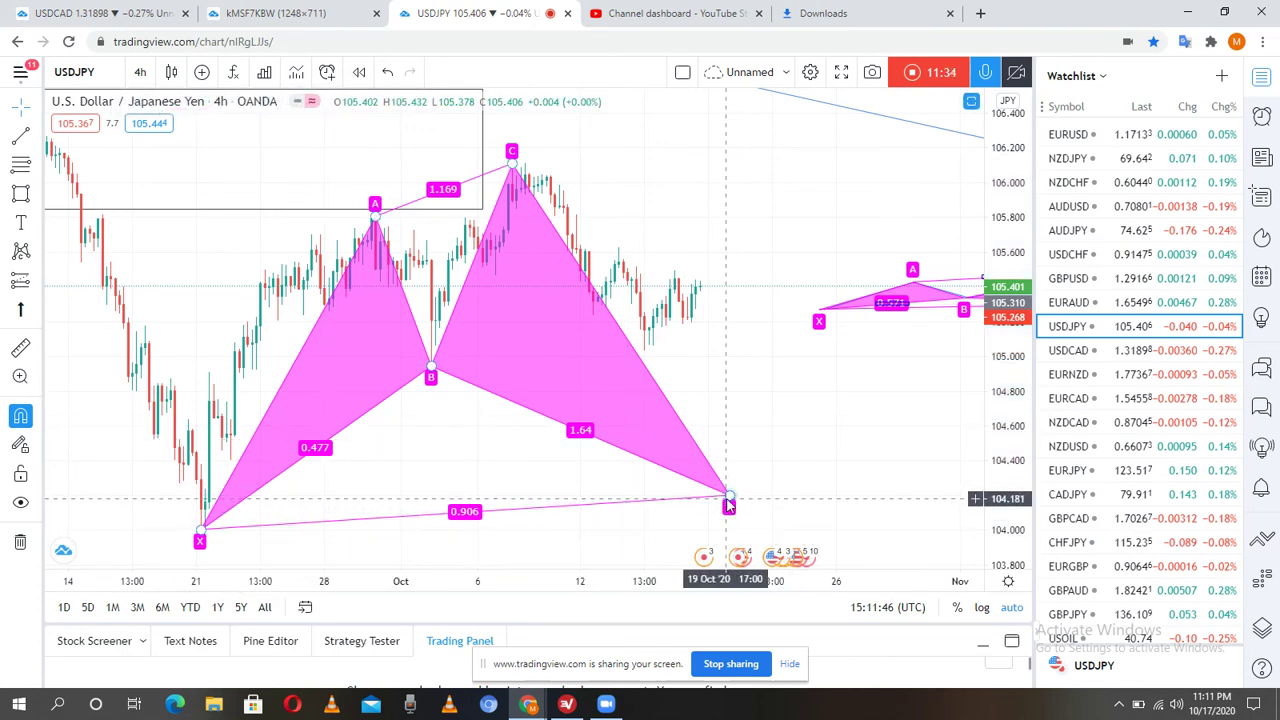
{"action": "left_click_drag", "start_coordinate": [729, 505], "coordinate": [727, 488]}
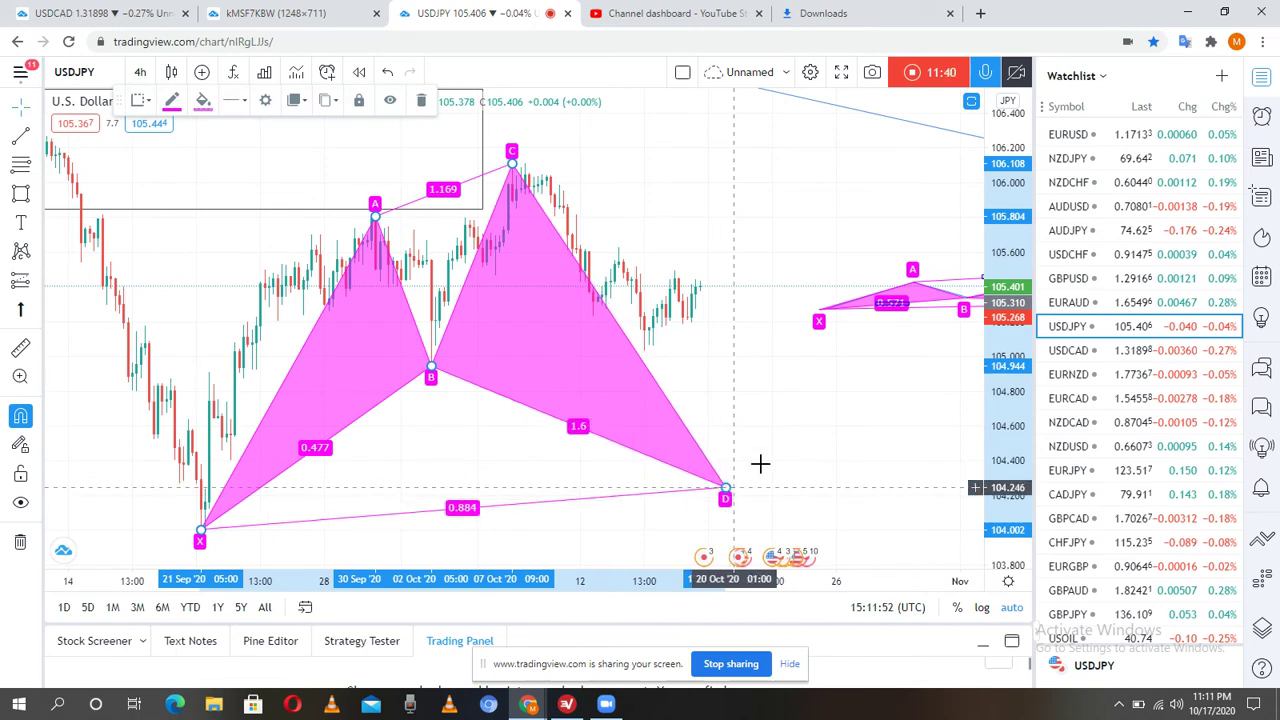
{"action": "left_click", "coordinate": [760, 463]}
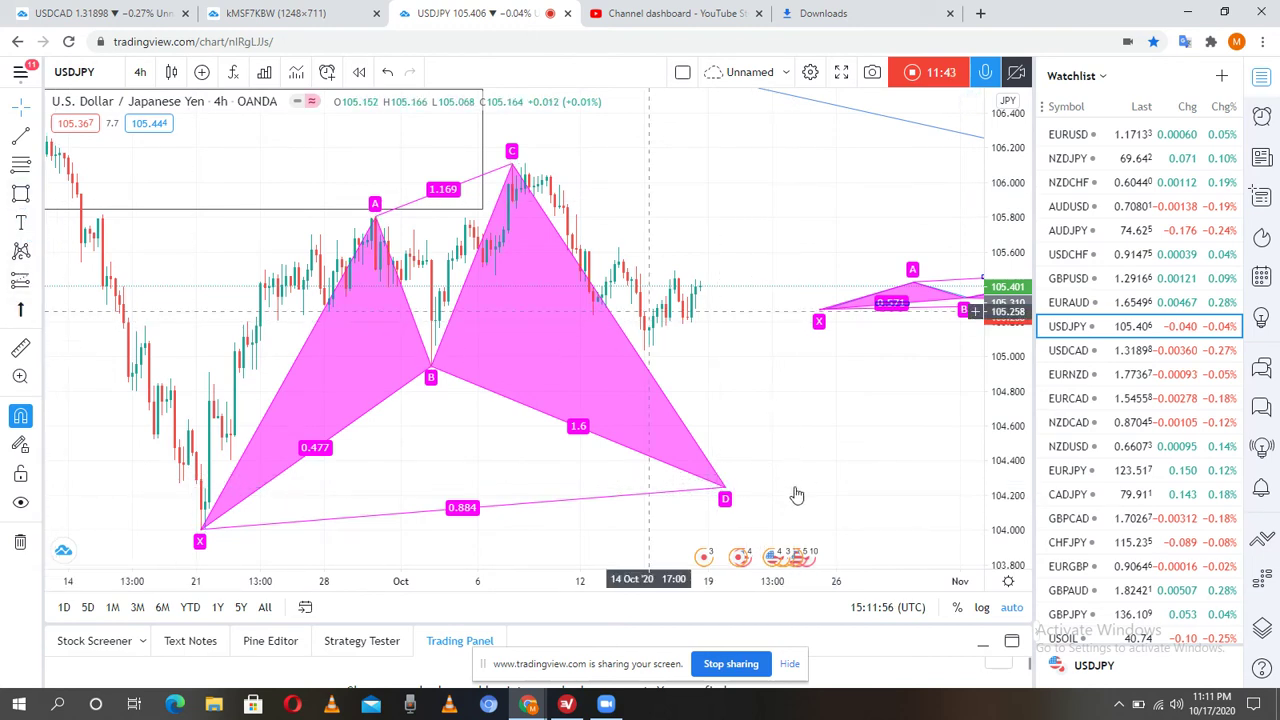
Step: Draw a small rectangle box around point D near 104.25
{"action": "left_click", "coordinate": [717, 470]}
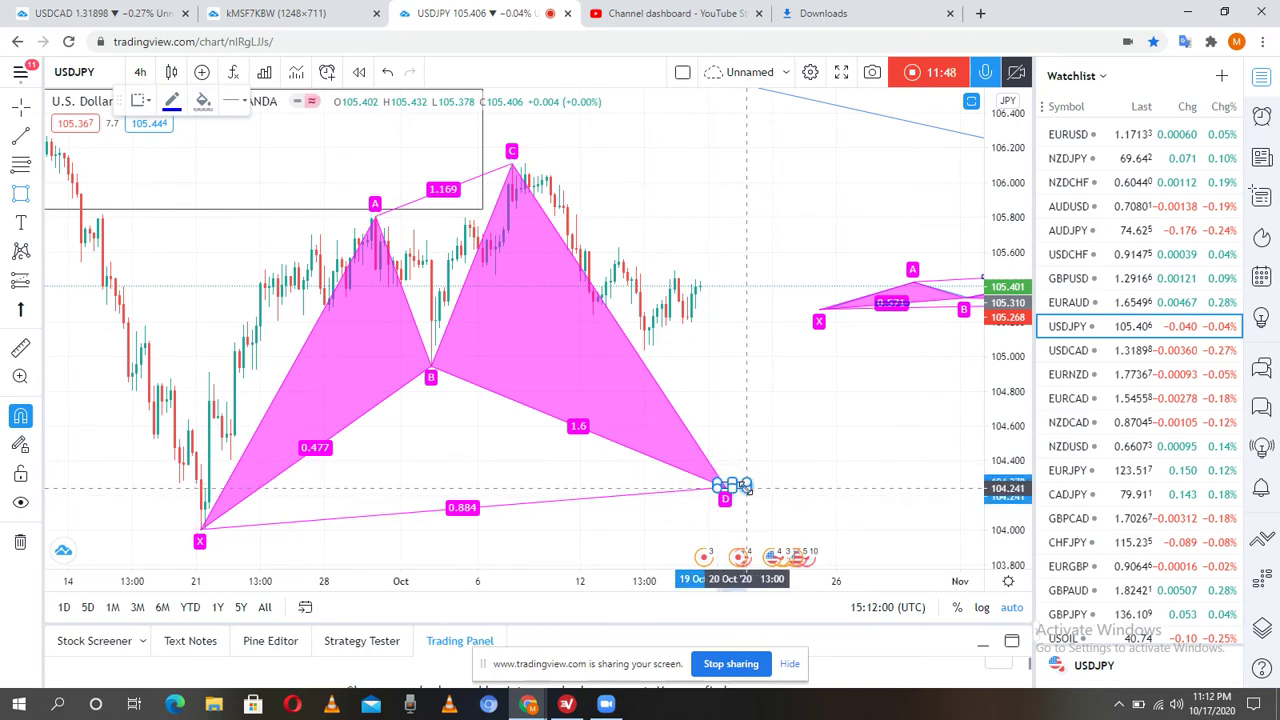
{"action": "left_click", "coordinate": [790, 435]}
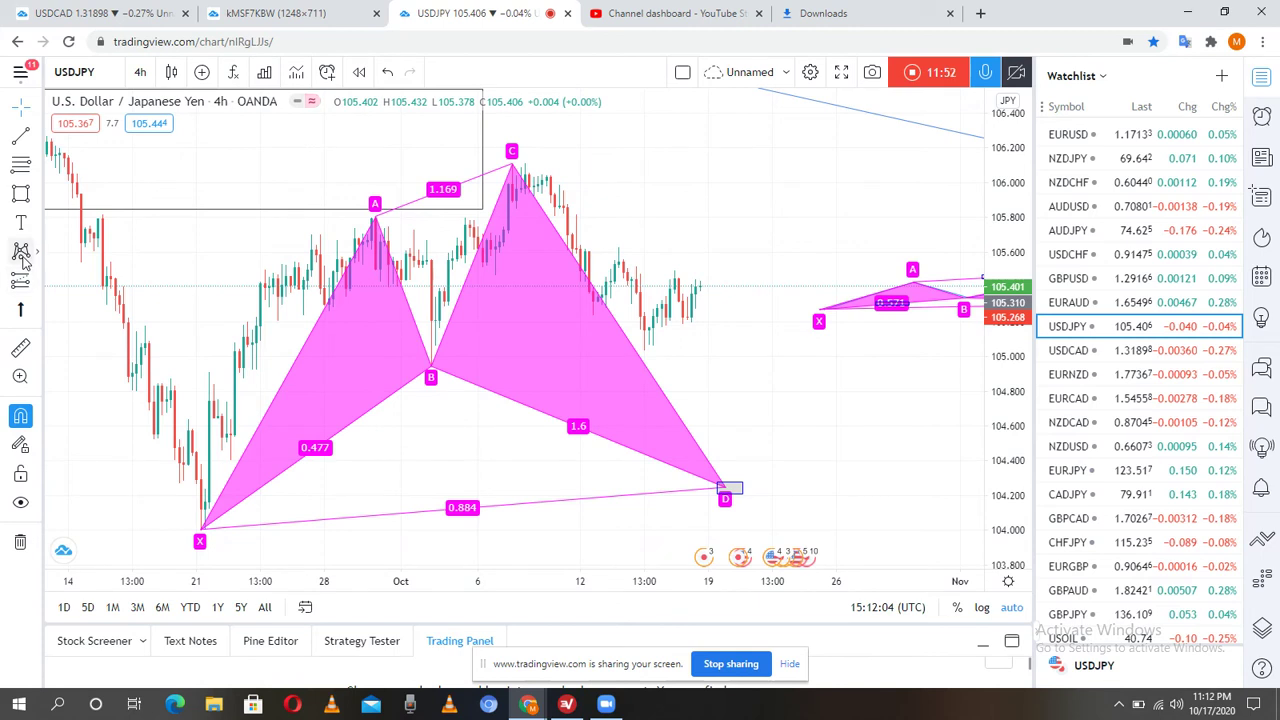
{"action": "left_click", "coordinate": [23, 194]}
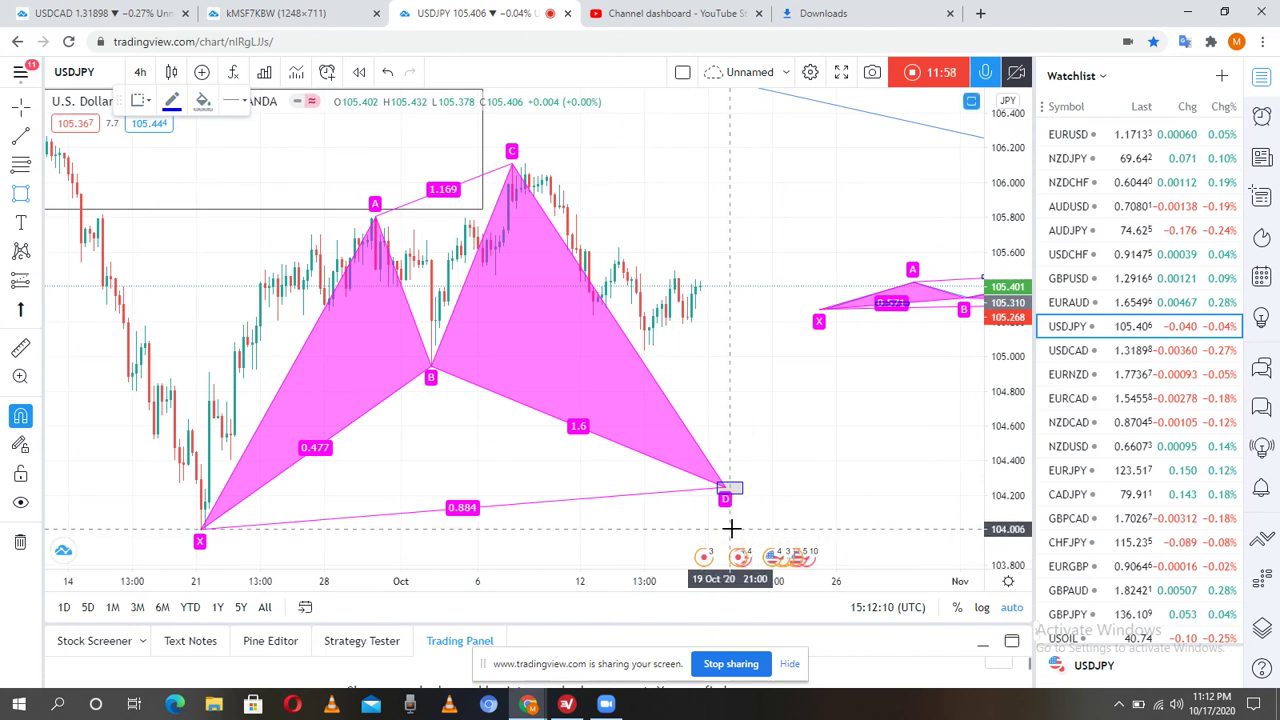
{"action": "left_click_drag", "start_coordinate": [731, 528], "coordinate": [777, 536]}
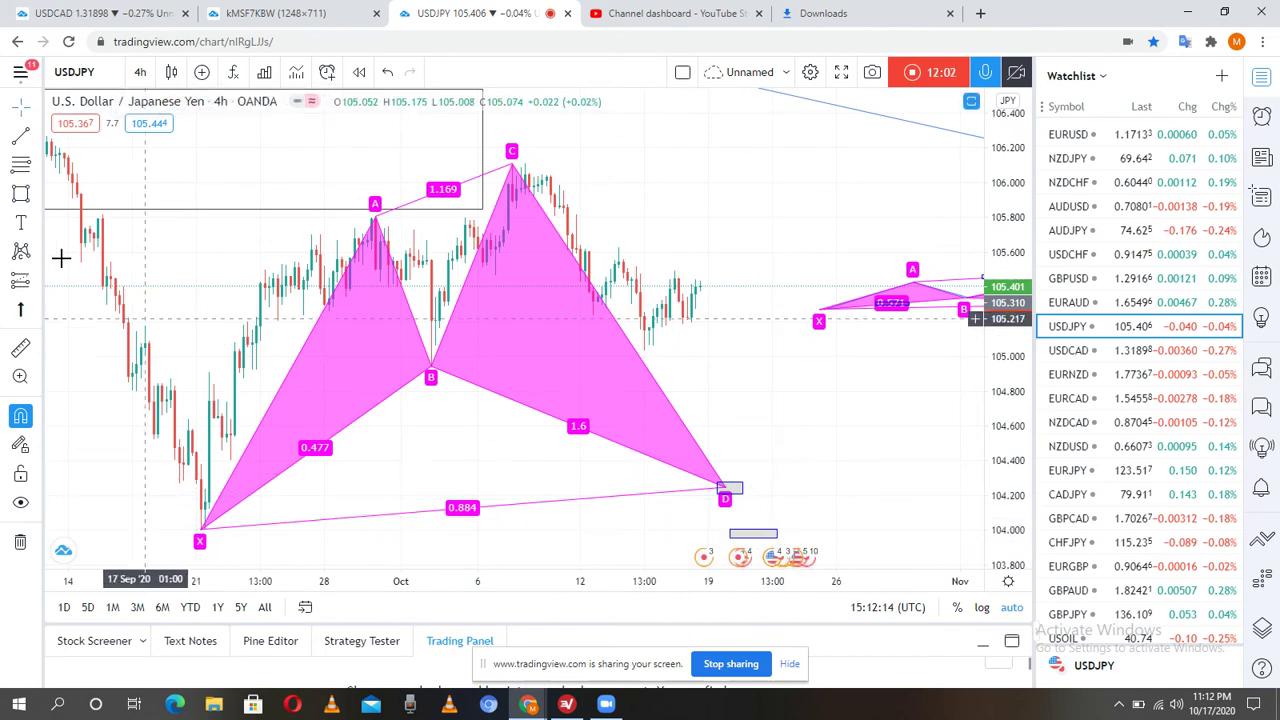
Step: Add a long position at point D with its entry lowered to about 104.25
{"action": "left_click", "coordinate": [18, 283]}
{"action": "left_click", "coordinate": [729, 487]}
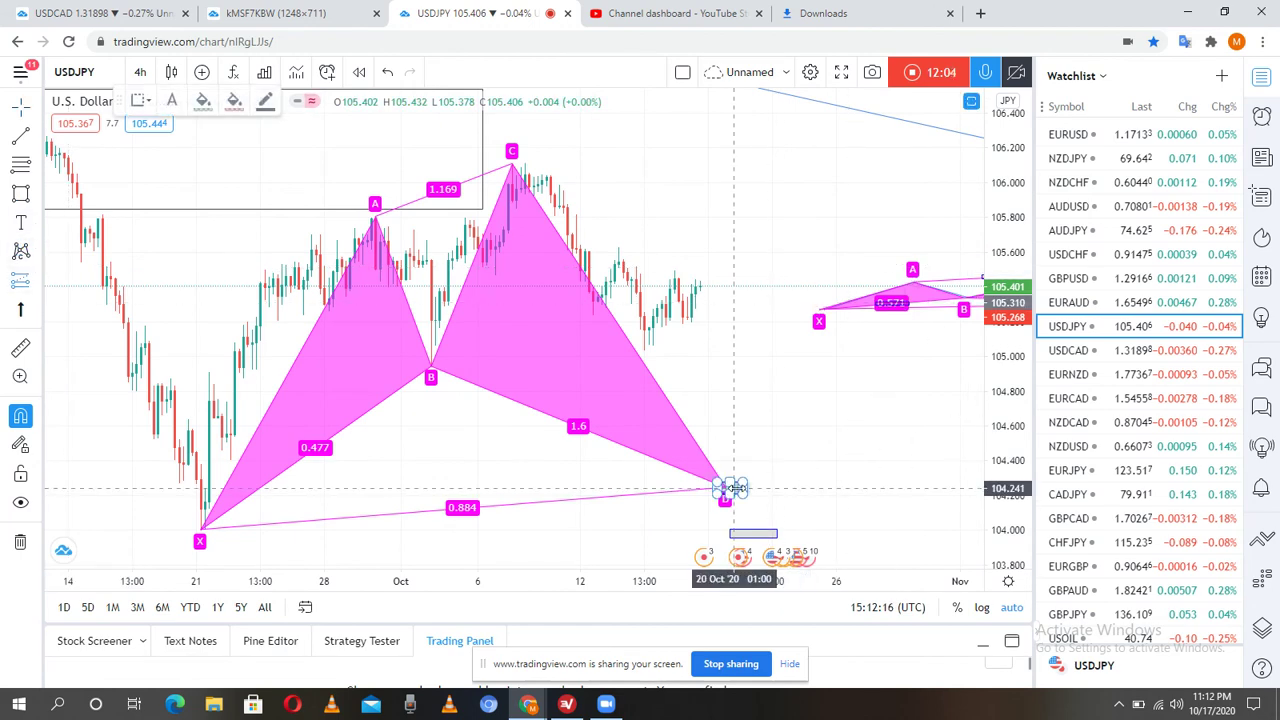
{"action": "left_click", "coordinate": [751, 486]}
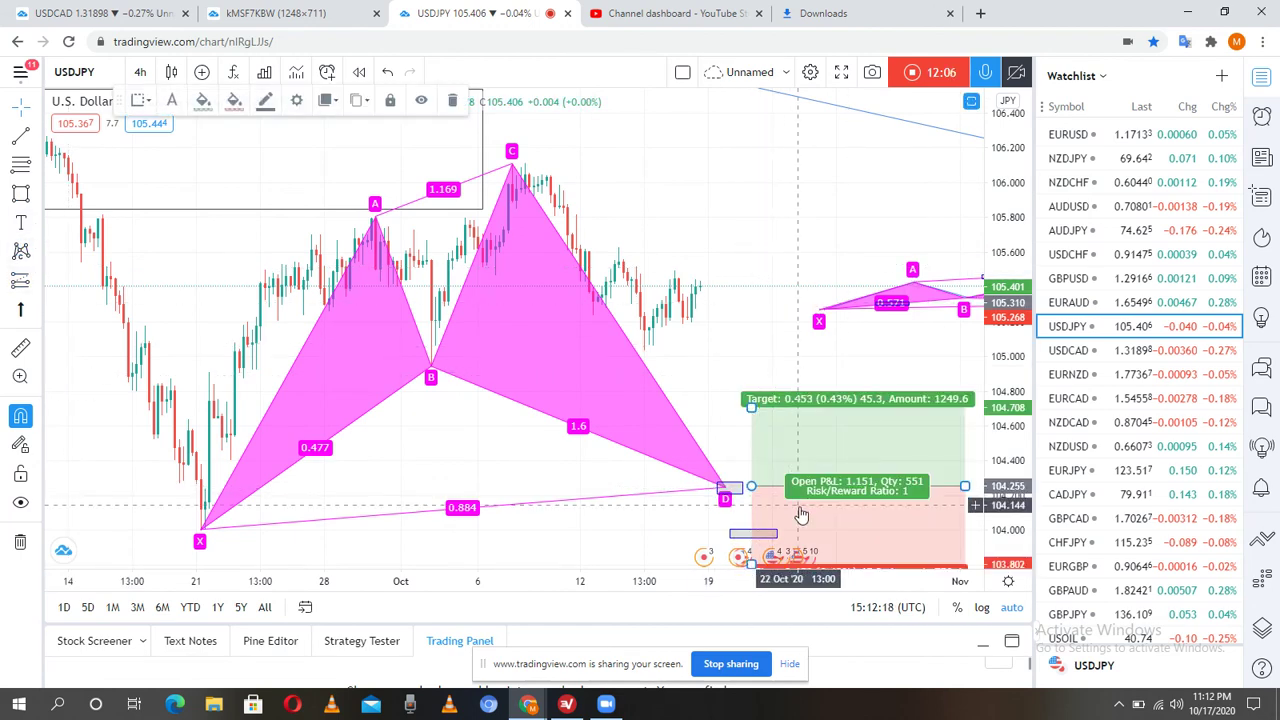
{"action": "left_click_drag", "start_coordinate": [809, 450], "coordinate": [763, 401]}
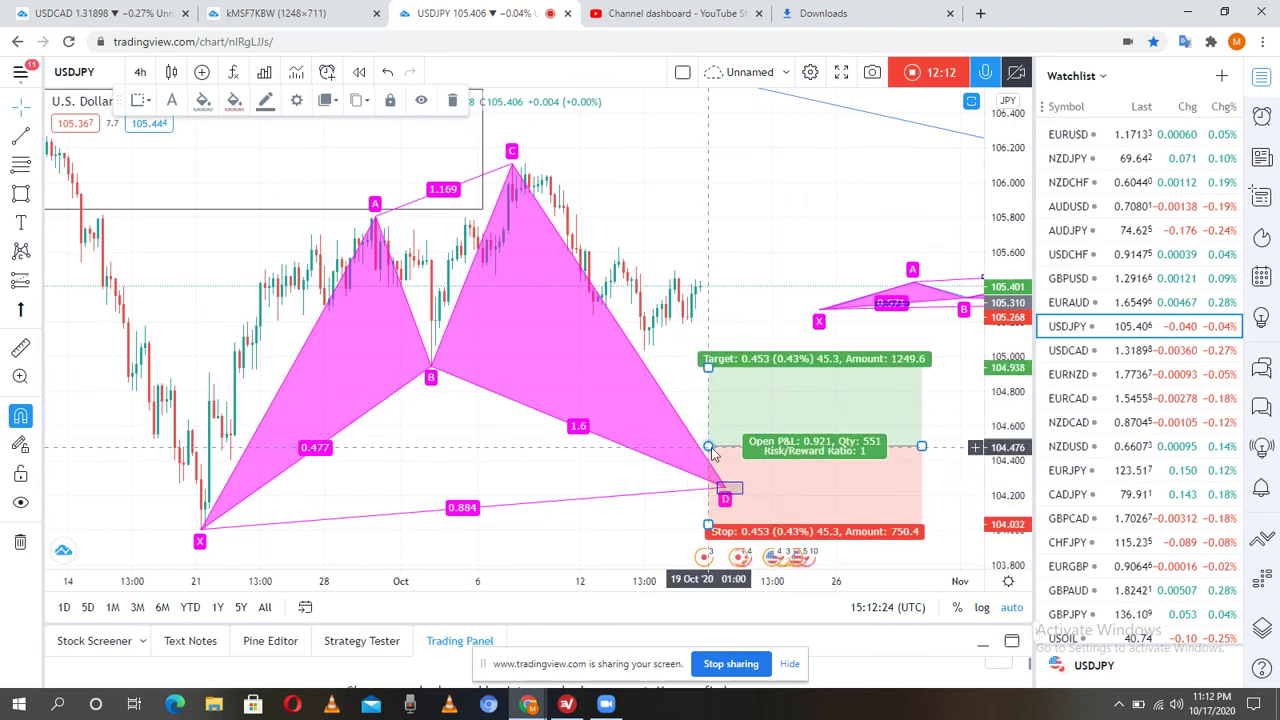
{"action": "left_click_drag", "start_coordinate": [712, 451], "coordinate": [716, 489]}
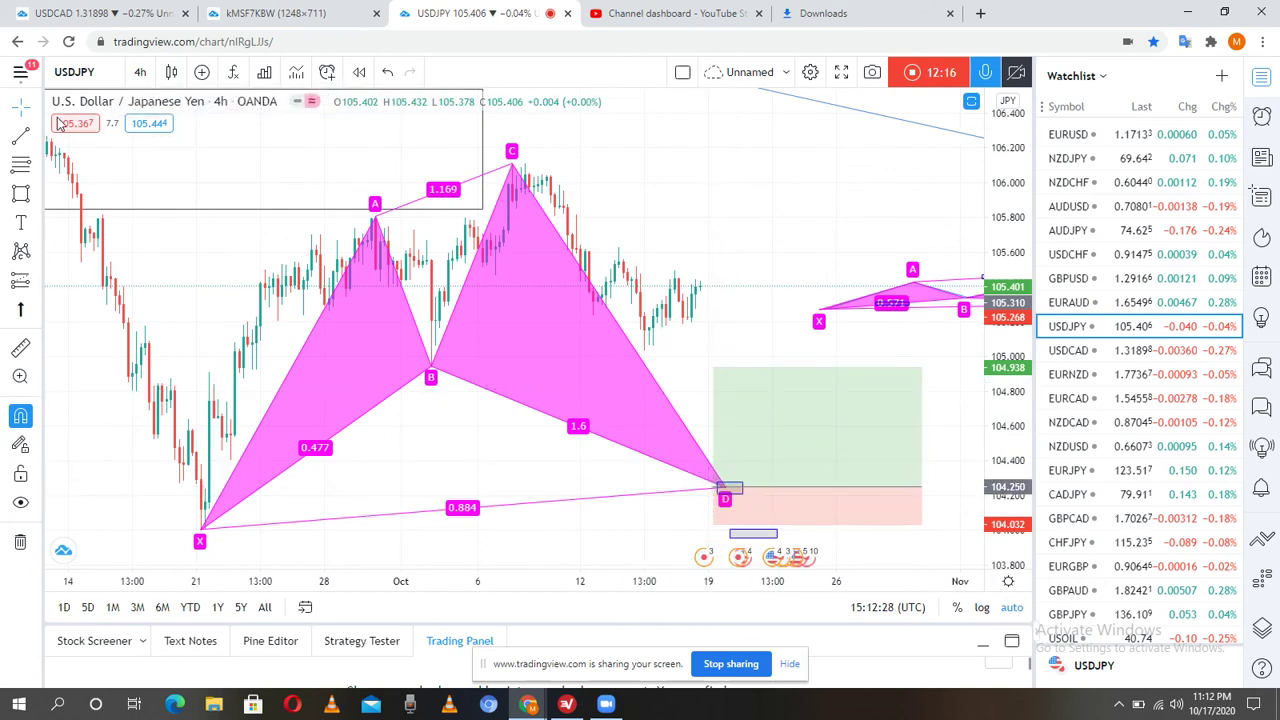
Step: Draw a Fib retracement from point C to point D at 104.241
{"action": "left_click", "coordinate": [20, 163]}
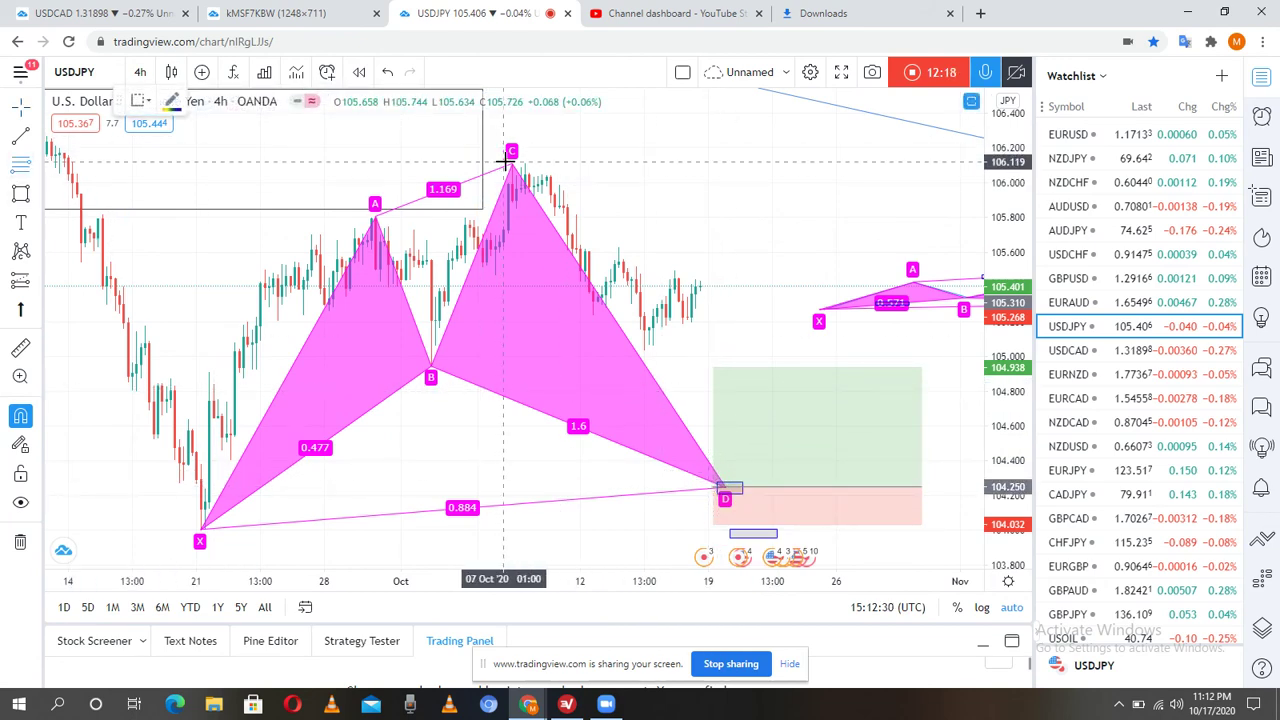
{"action": "left_click", "coordinate": [522, 163]}
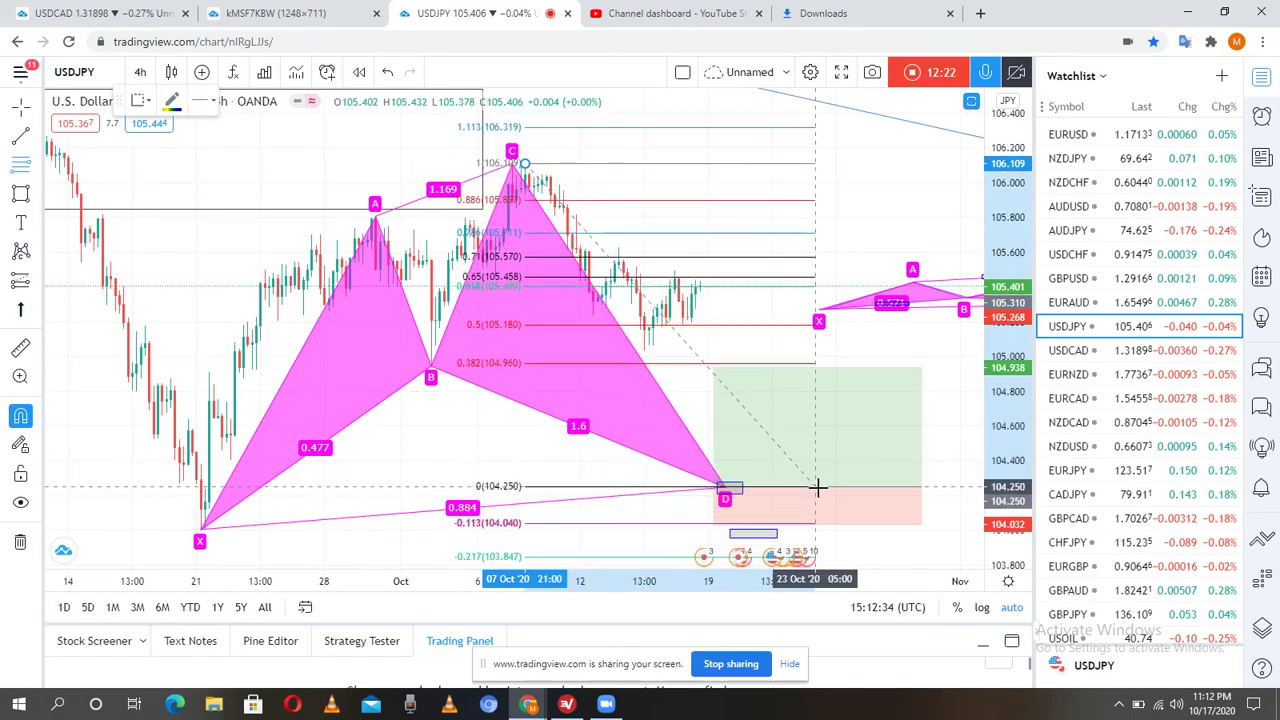
{"action": "left_click", "coordinate": [818, 487]}
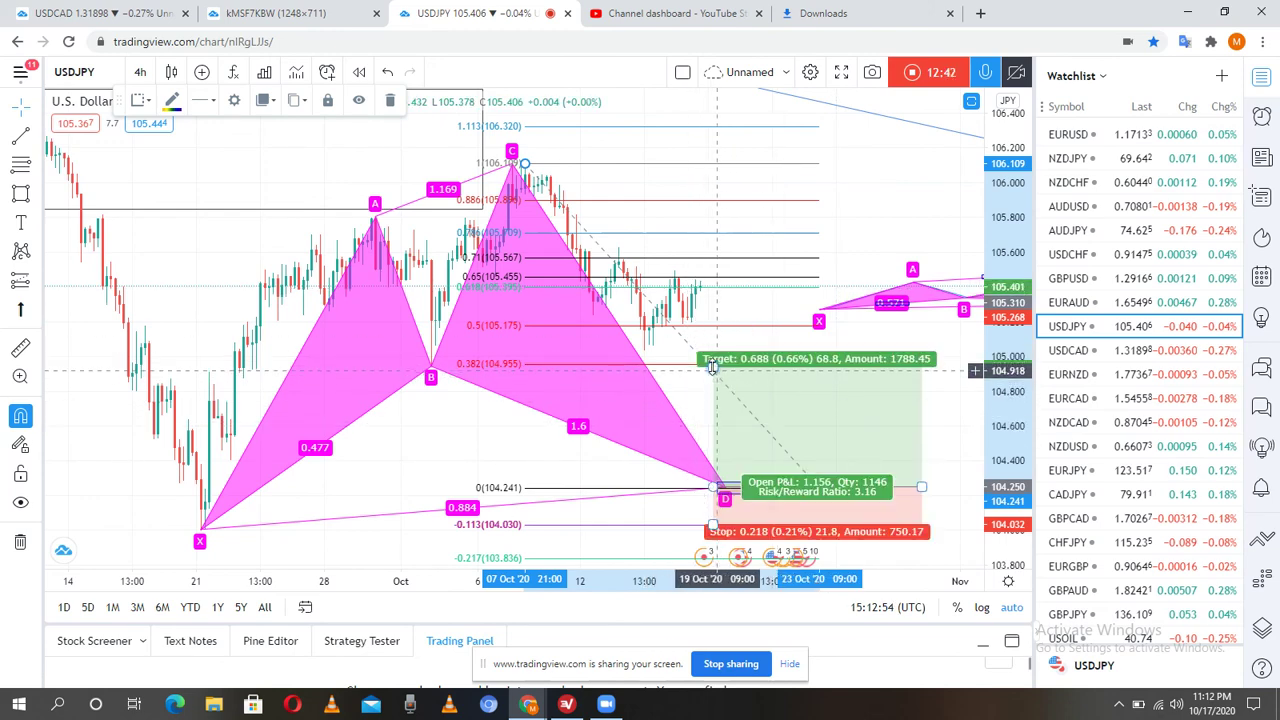
Step: Raise the long position's target to the 0.382 Fib level near 104.950, giving 3.21 risk/reward
{"action": "left_click_drag", "start_coordinate": [712, 367], "coordinate": [712, 366]}
{"action": "left_click", "coordinate": [780, 357]}
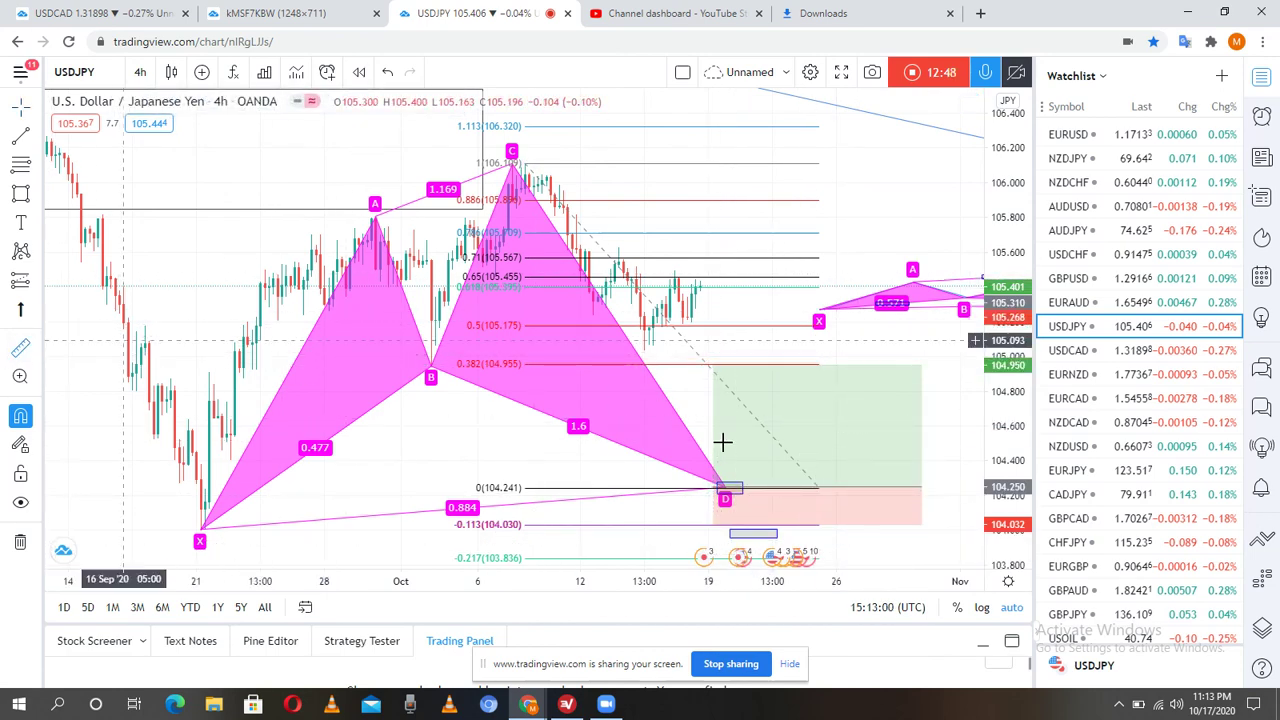
{"action": "mouse_move", "coordinate": [886, 488]}
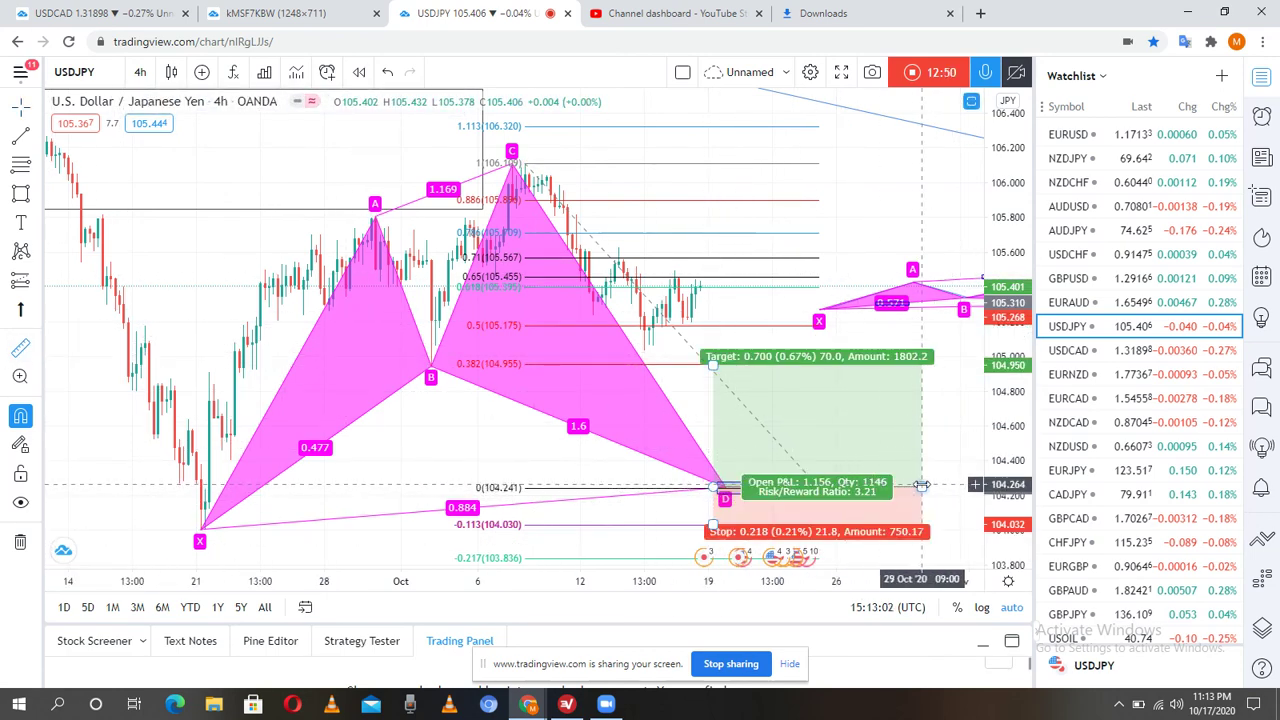
{"action": "left_click_drag", "start_coordinate": [921, 488], "coordinate": [940, 522]}
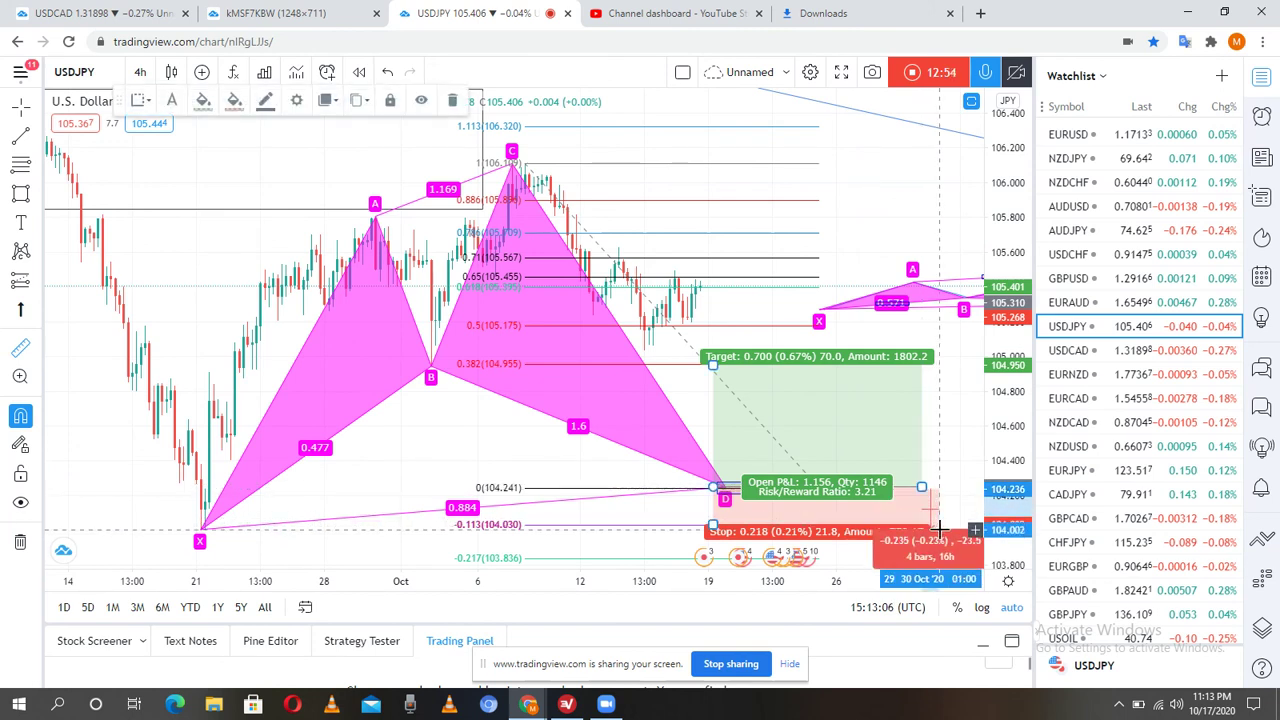
{"action": "left_click_drag", "start_coordinate": [940, 517], "coordinate": [935, 362]}
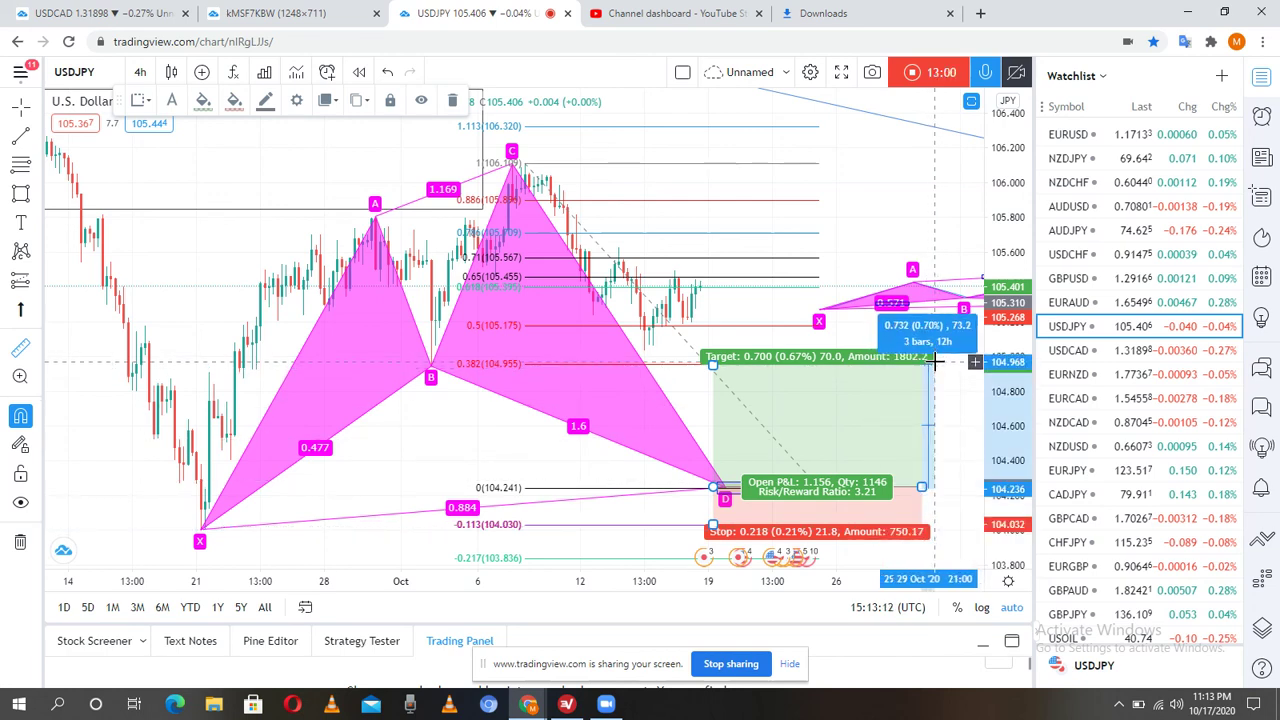
{"action": "left_click_drag", "start_coordinate": [935, 362], "coordinate": [935, 362]}
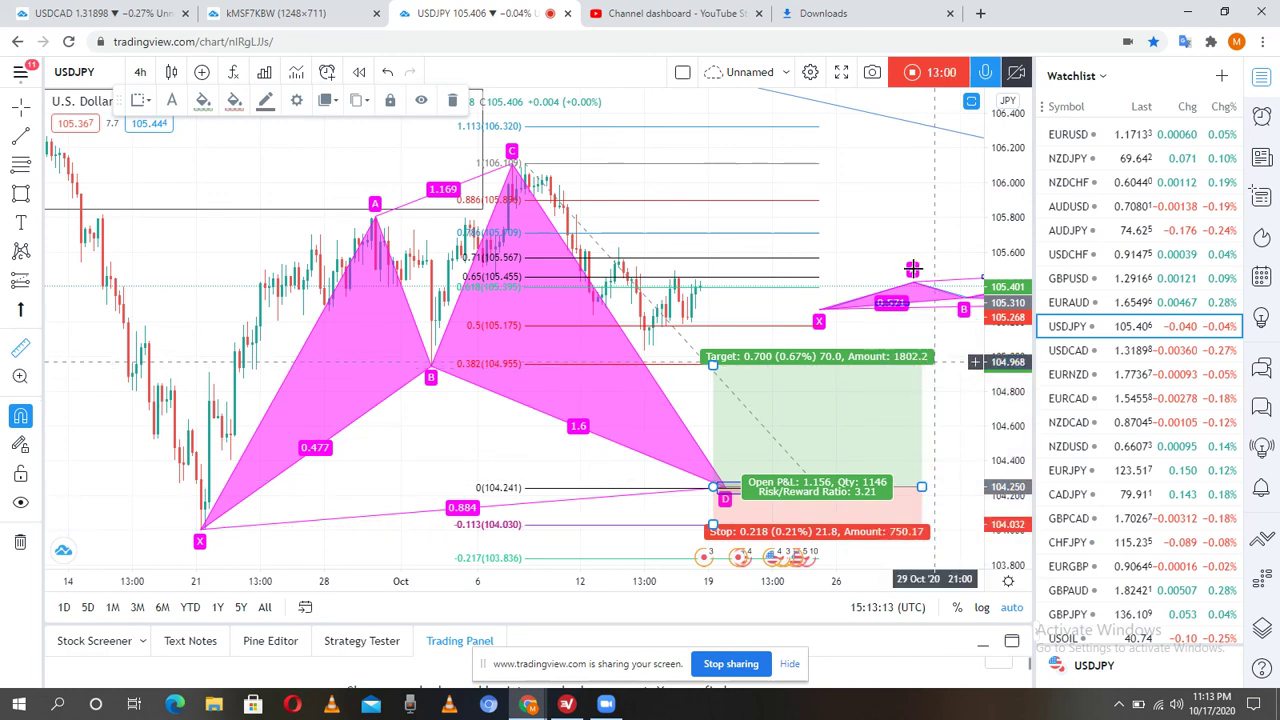
{"action": "left_click", "coordinate": [902, 200]}
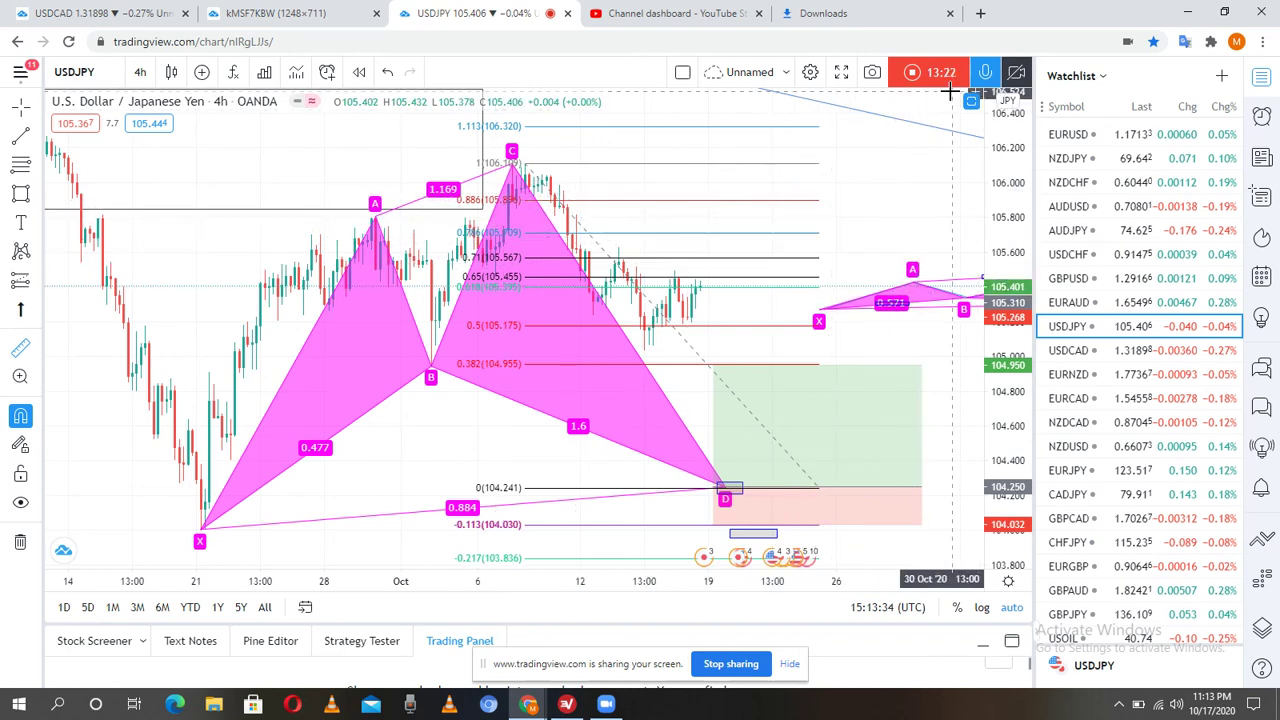
{"action": "mouse_move", "coordinate": [896, 454]}
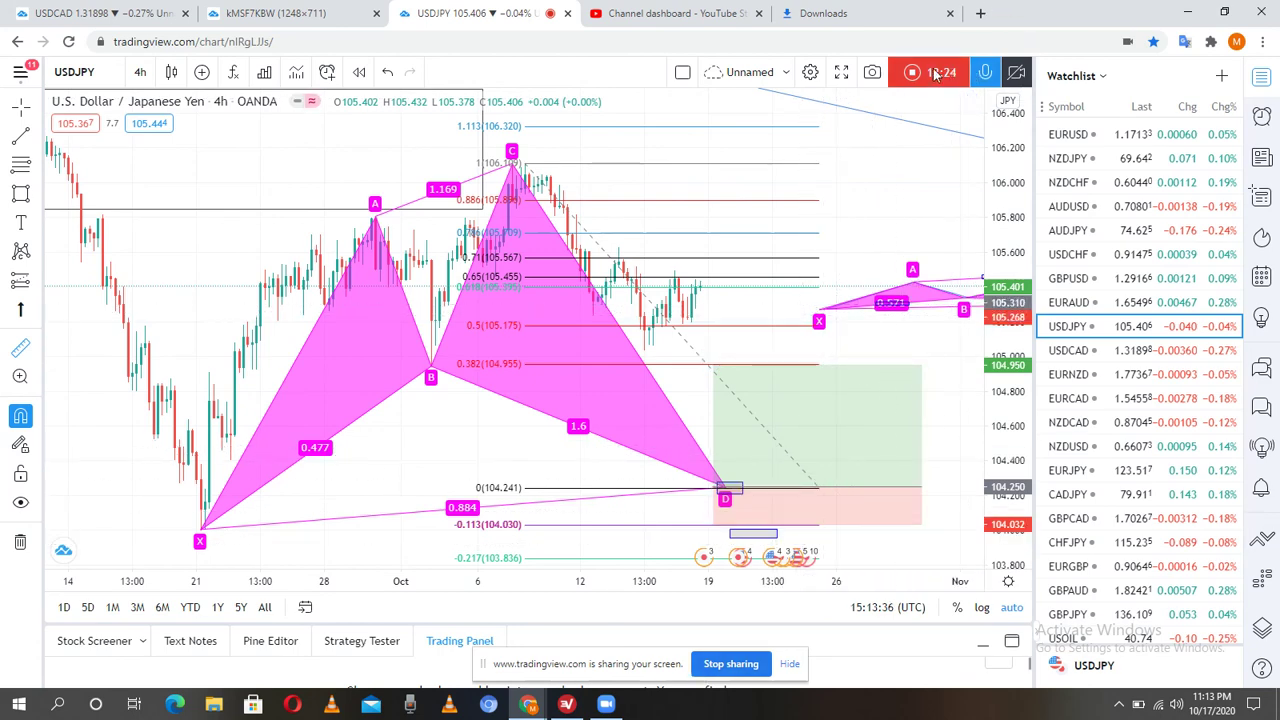